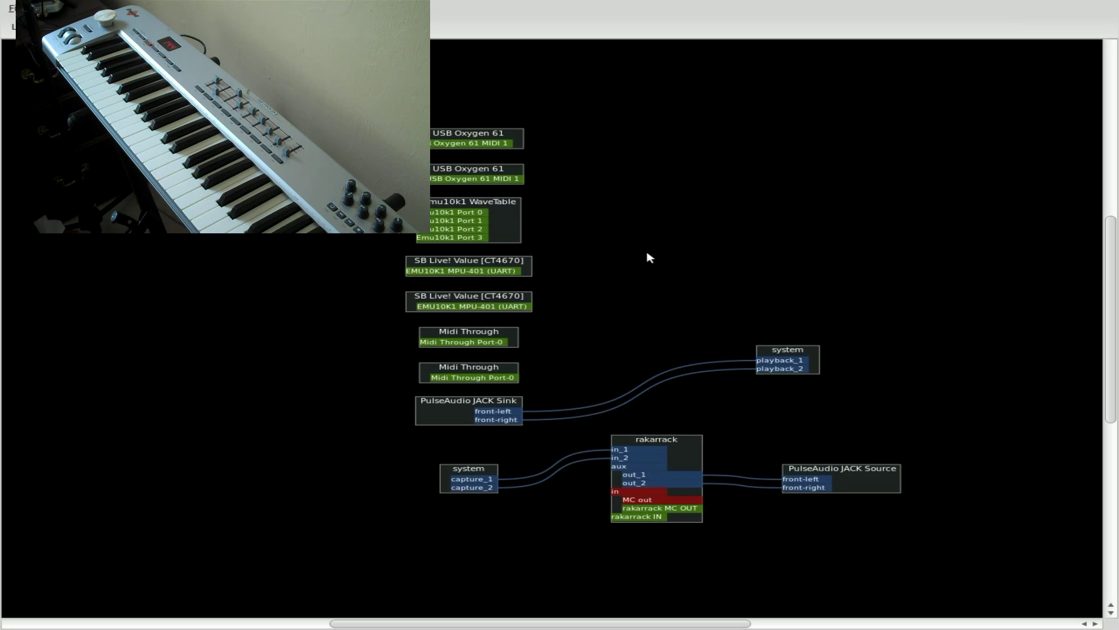
Step: Launch the ZynAddSubFX synthesizer by searching for "zyn"
key(super+space)
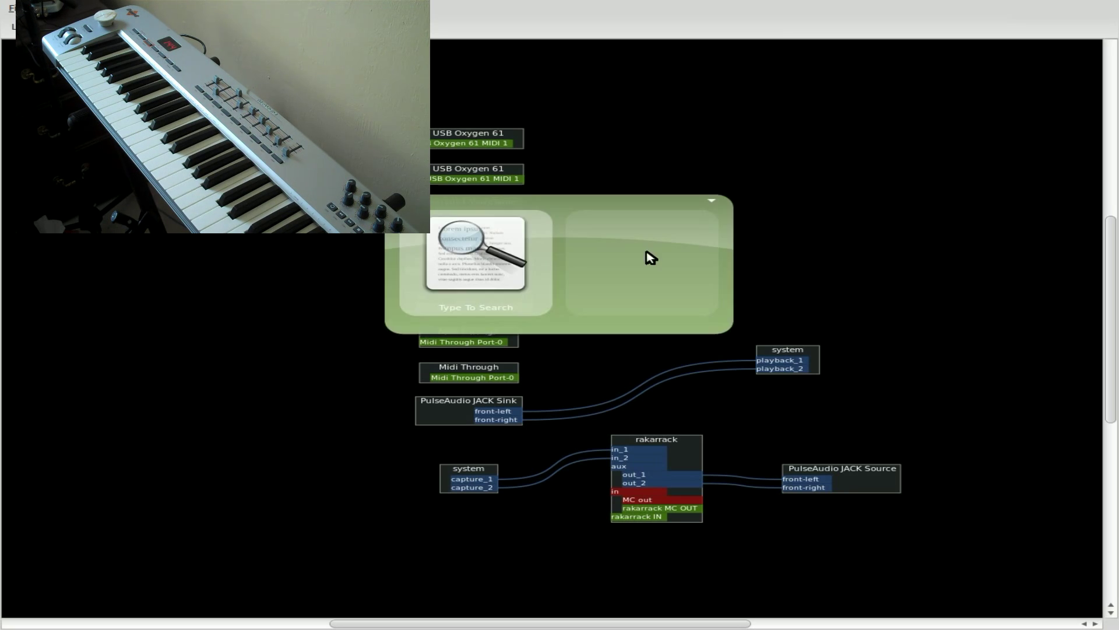
text(zyn)
key(Return)
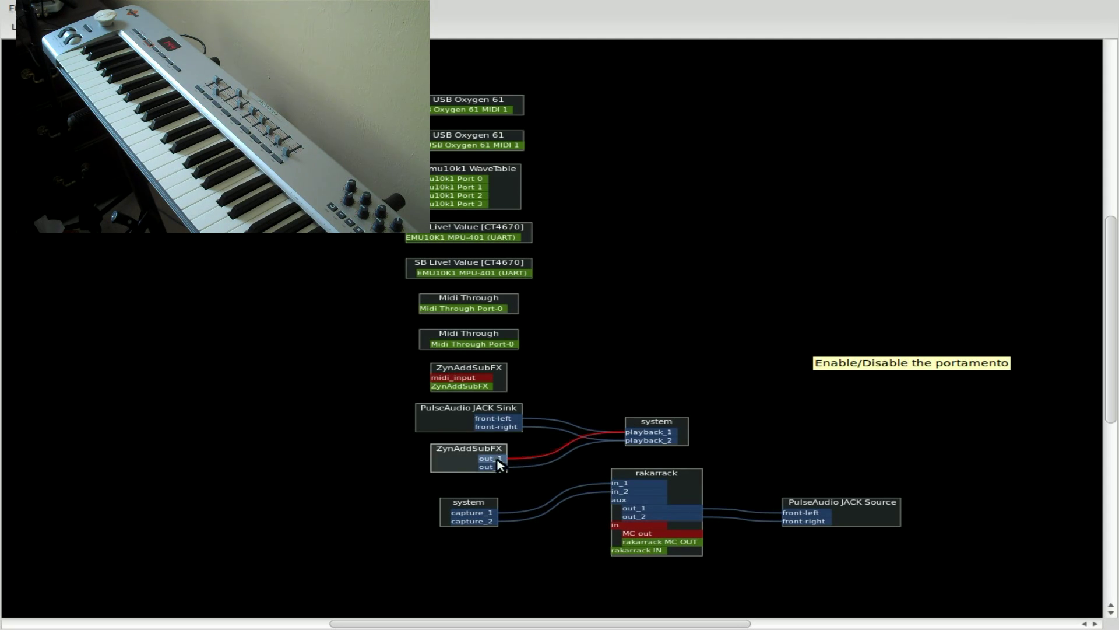
Step: Connect ZynAddSubFX out_1 and out_2 to the PulseAudio JACK Source front-left and front-right, and USB Oxygen 61 MIDI 1 to ZynAddSubFX's MIDI input
drag(491, 461, 805, 513)
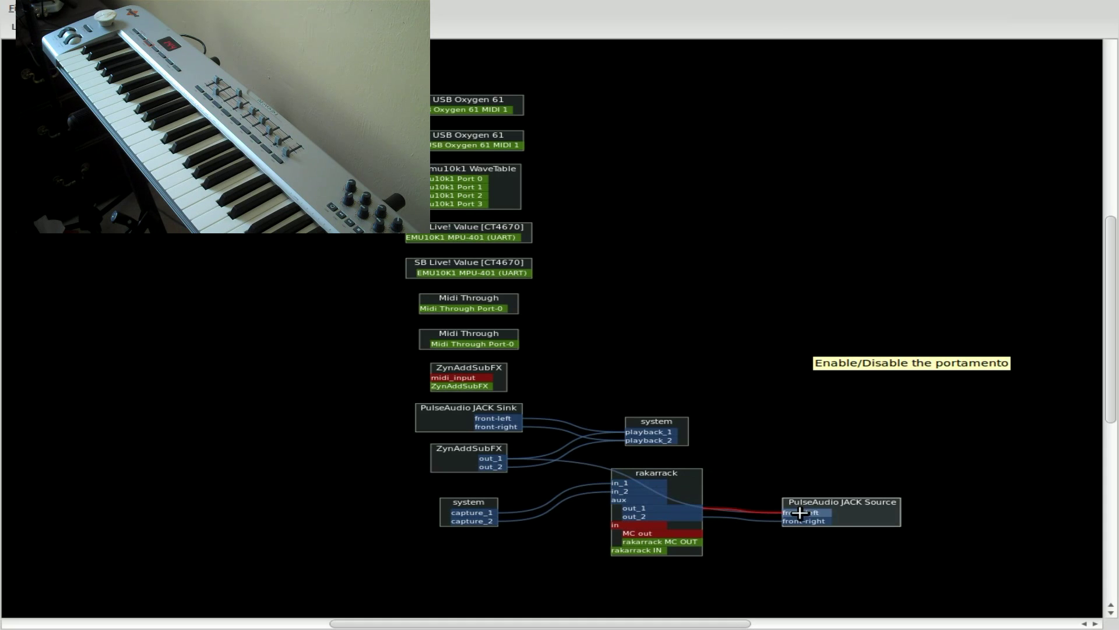
drag(490, 466, 804, 521)
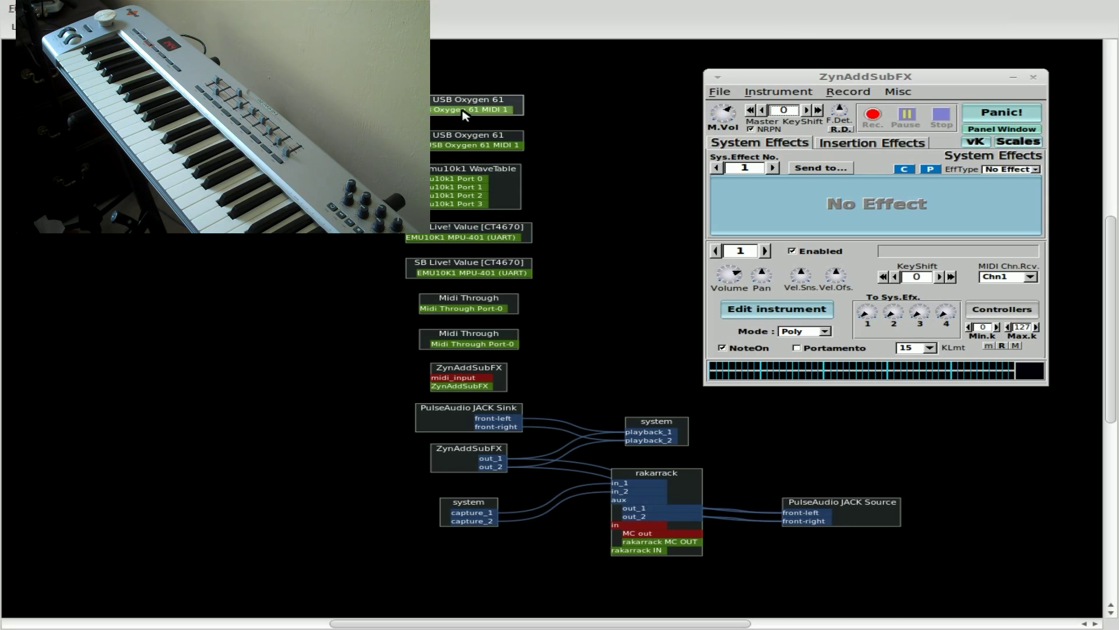
drag(473, 136, 166, 374)
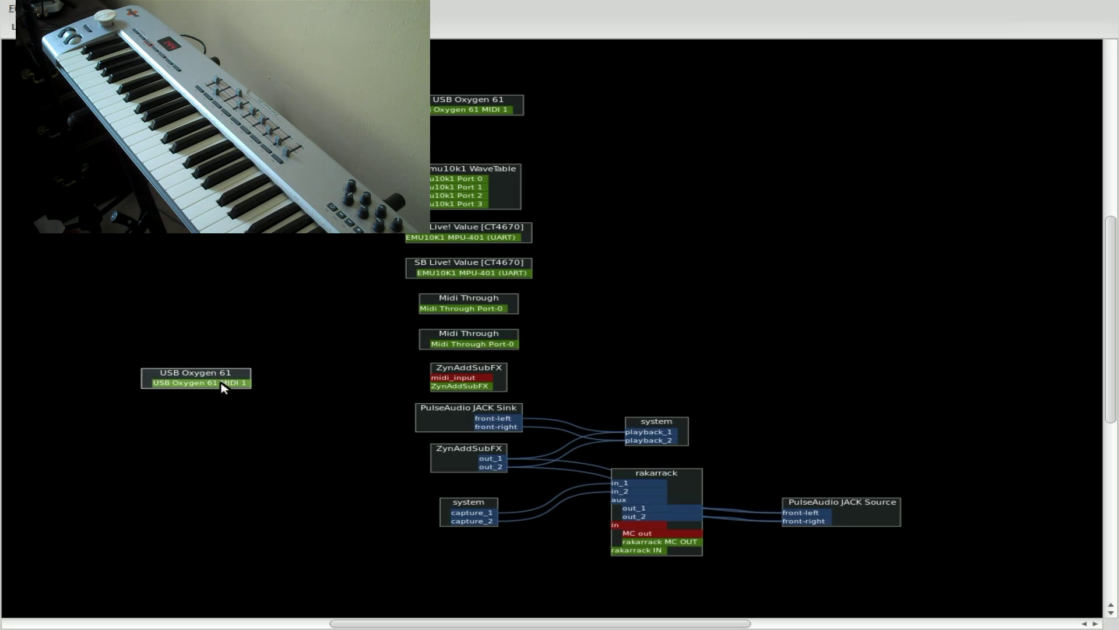
drag(224, 388, 460, 378)
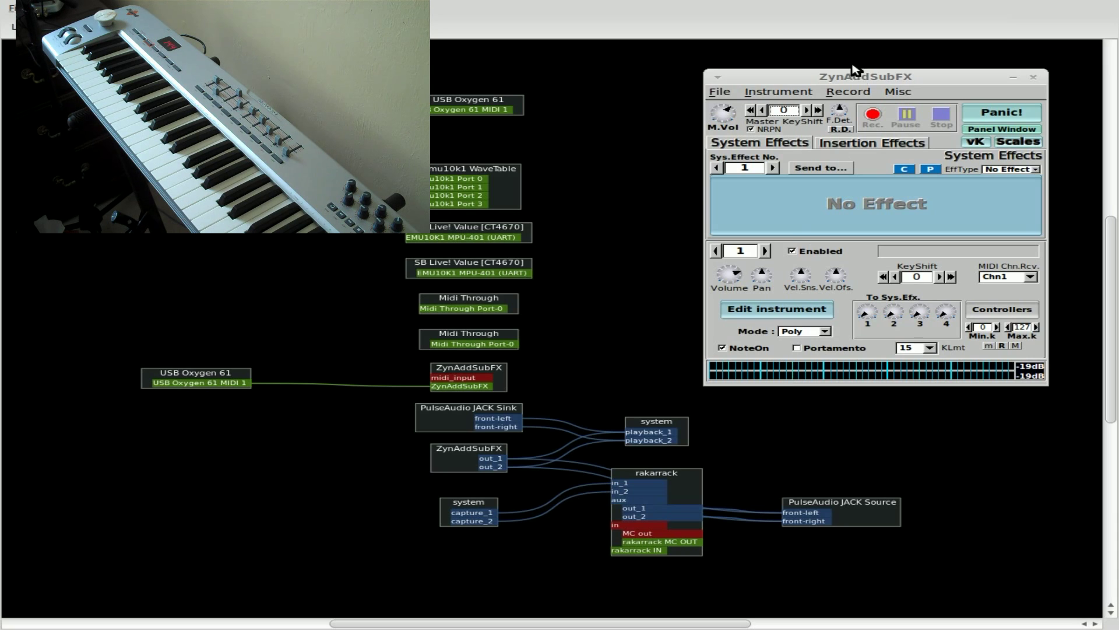
Step: In ZynAddSubFX, show the instrument bank and load 143. Space Piano into part 1, keeping both windows clear of each other
drag(861, 79, 860, 238)
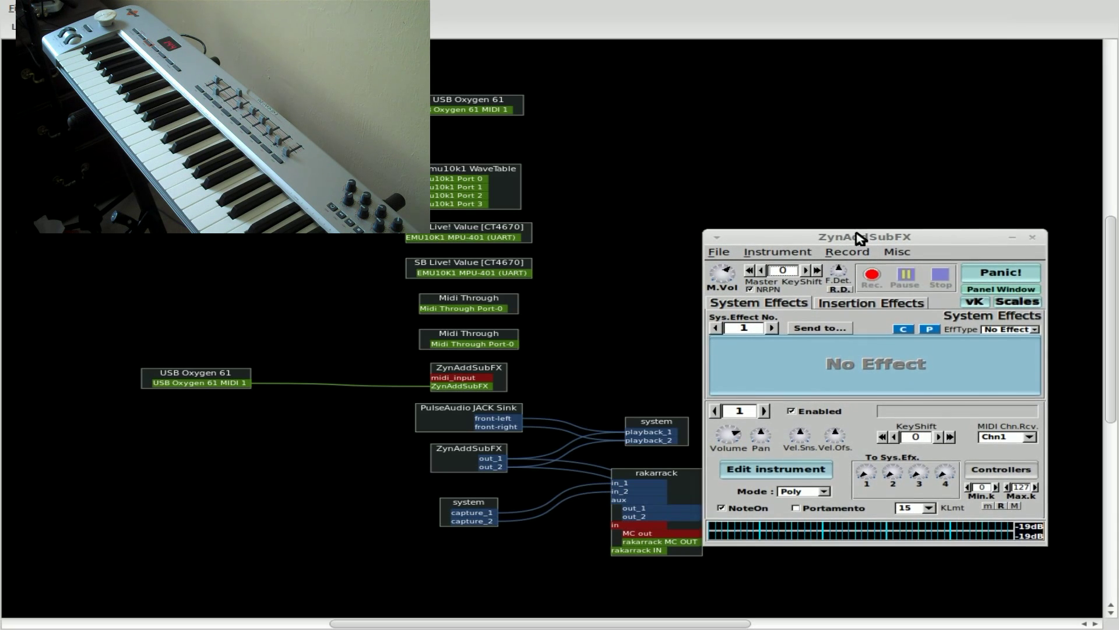
click(758, 252)
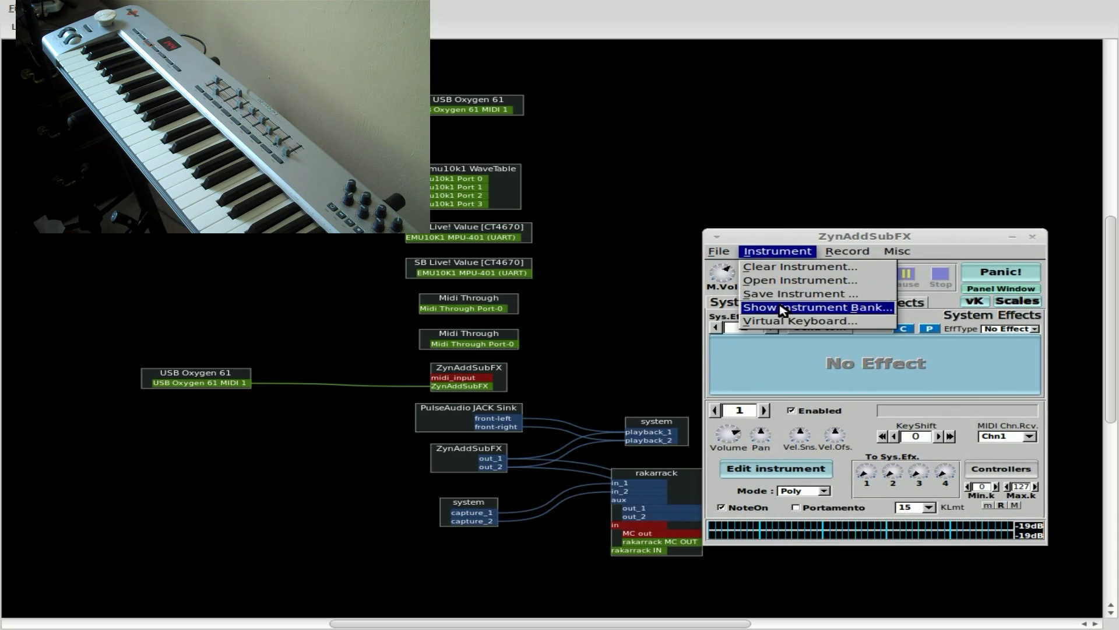
click(783, 308)
drag(438, 3, 446, 277)
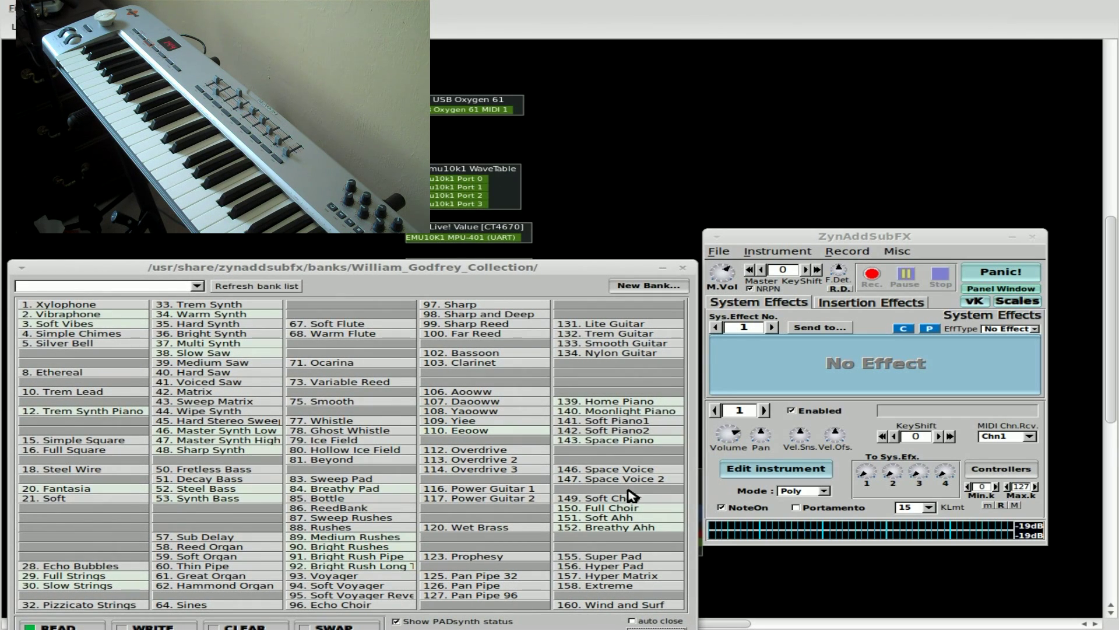
click(613, 441)
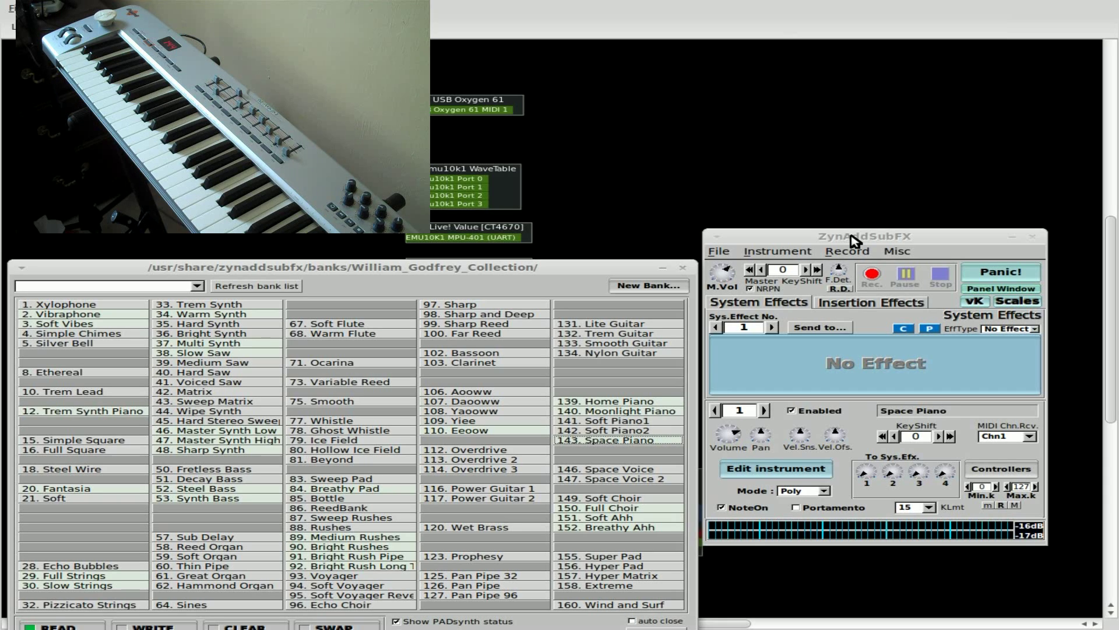
Step: Enable part 2 and load the 1. Xylophone instrument into it
click(764, 410)
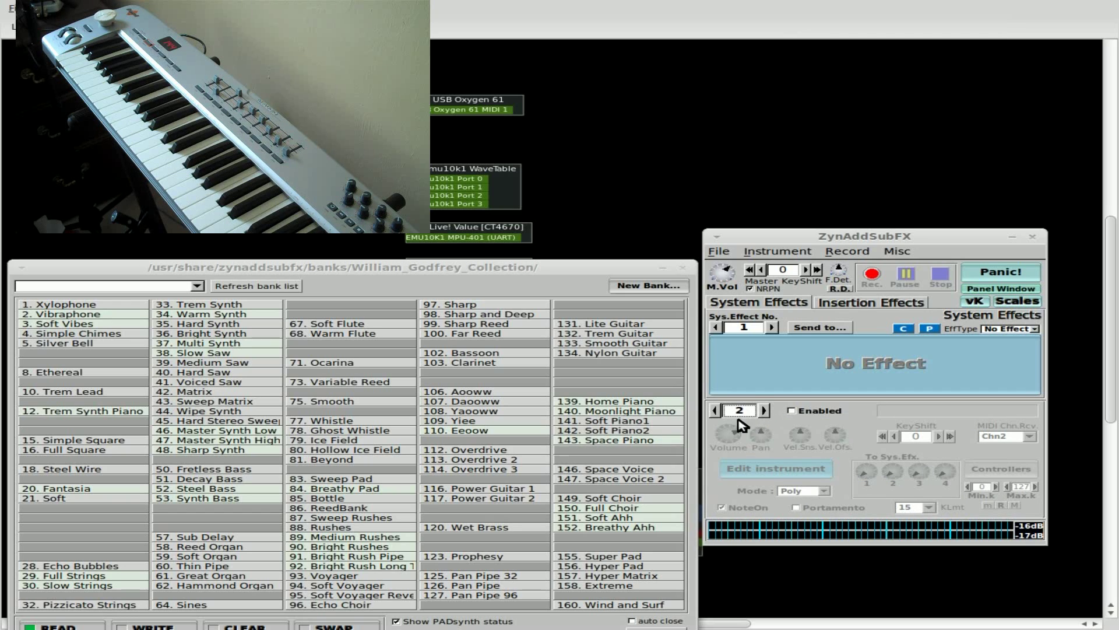
click(794, 411)
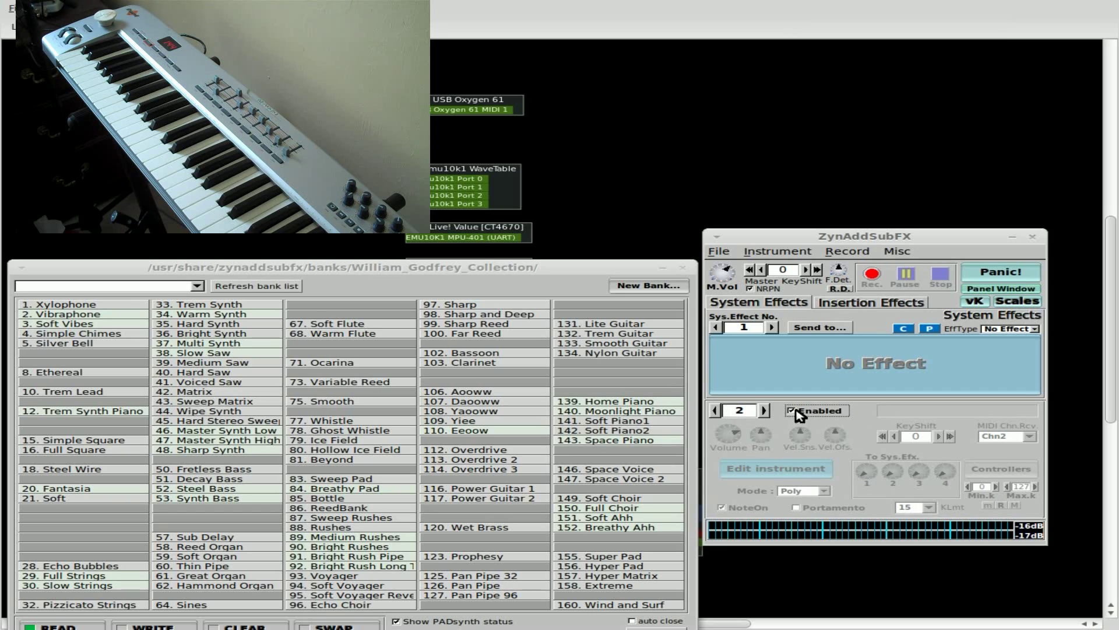
click(774, 252)
click(455, 274)
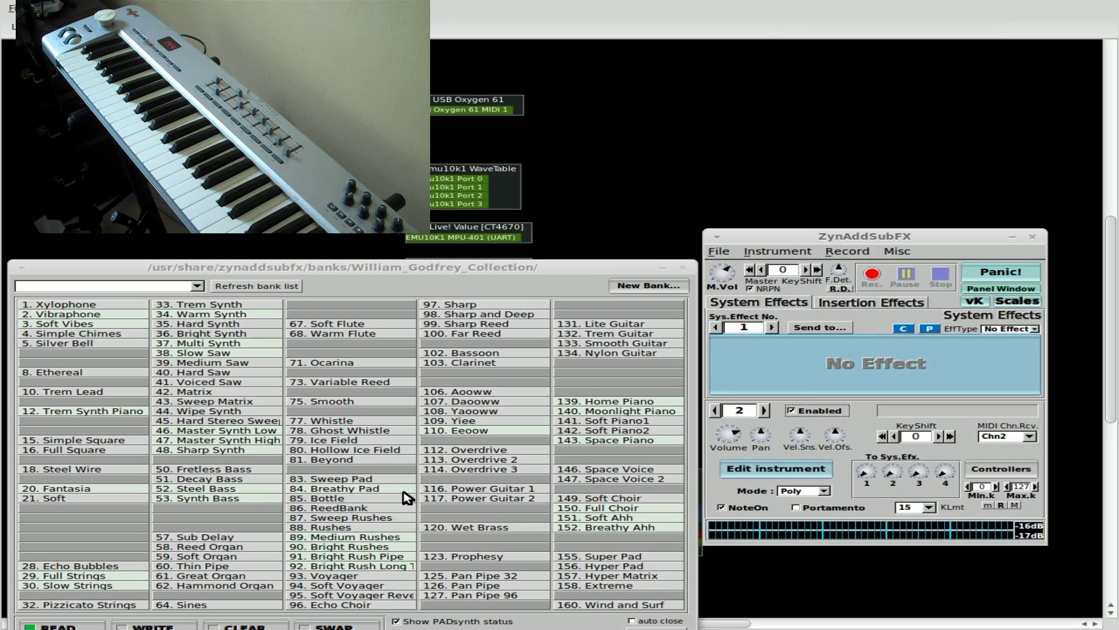
click(76, 305)
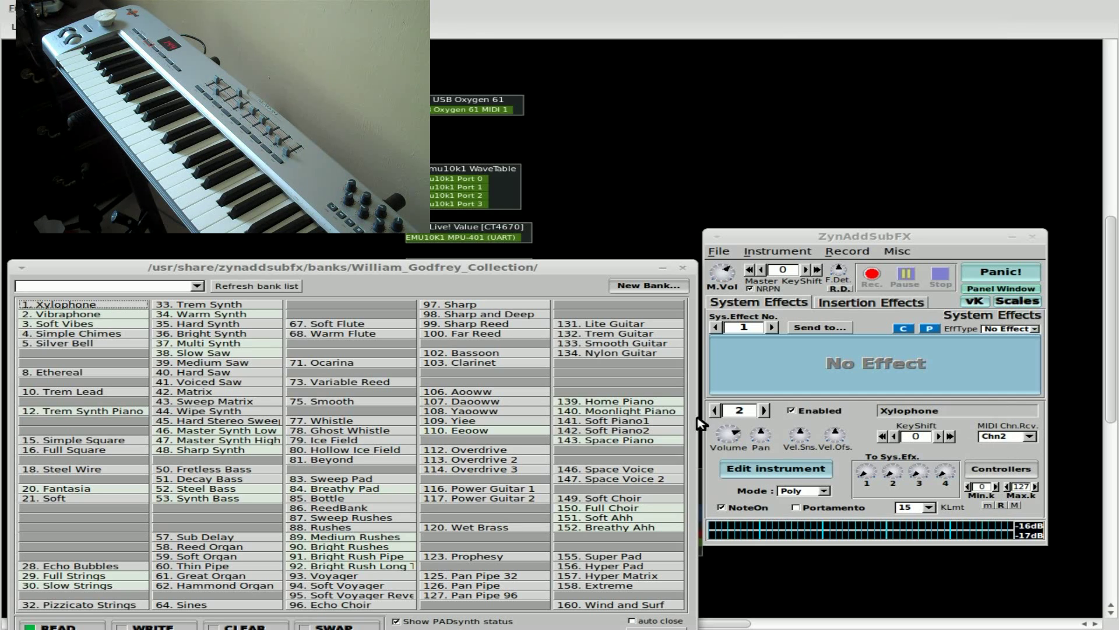
Step: Review part 1's MIDI receive channel and enable part 3
click(714, 411)
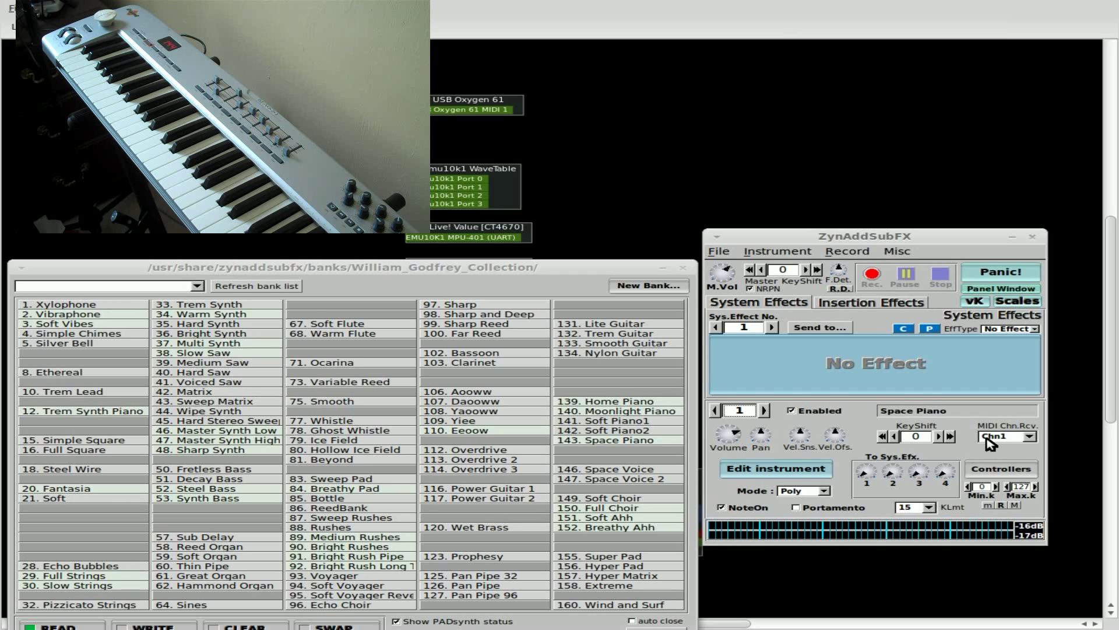
click(764, 410)
click(765, 411)
click(798, 412)
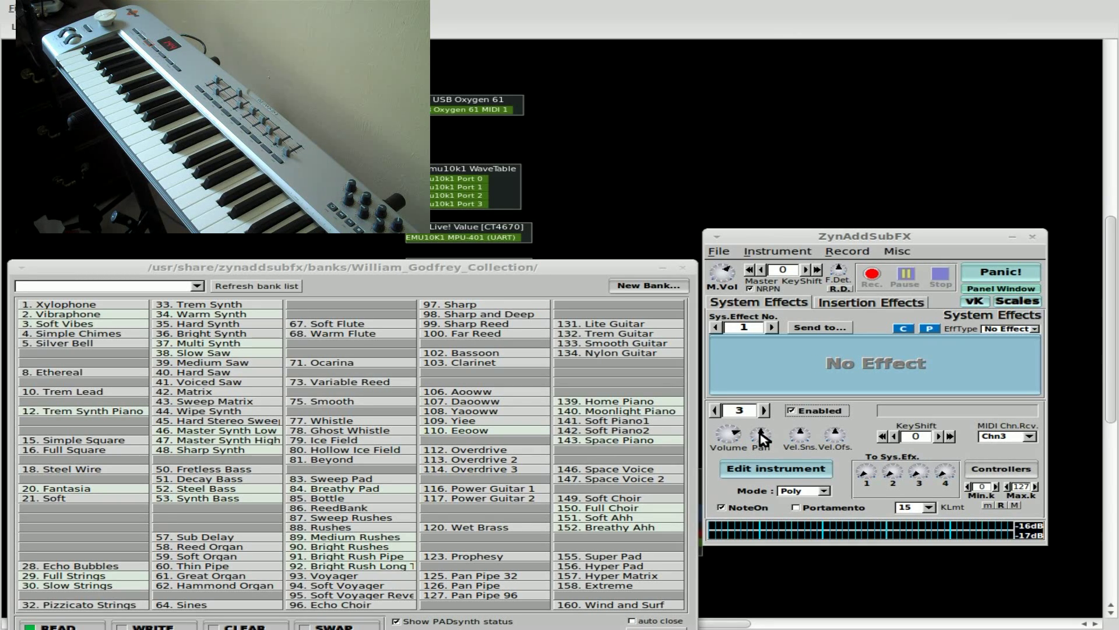
Step: Set the MIDI receive channel of part 2 (Xylophone) to Chn1
click(717, 411)
click(717, 412)
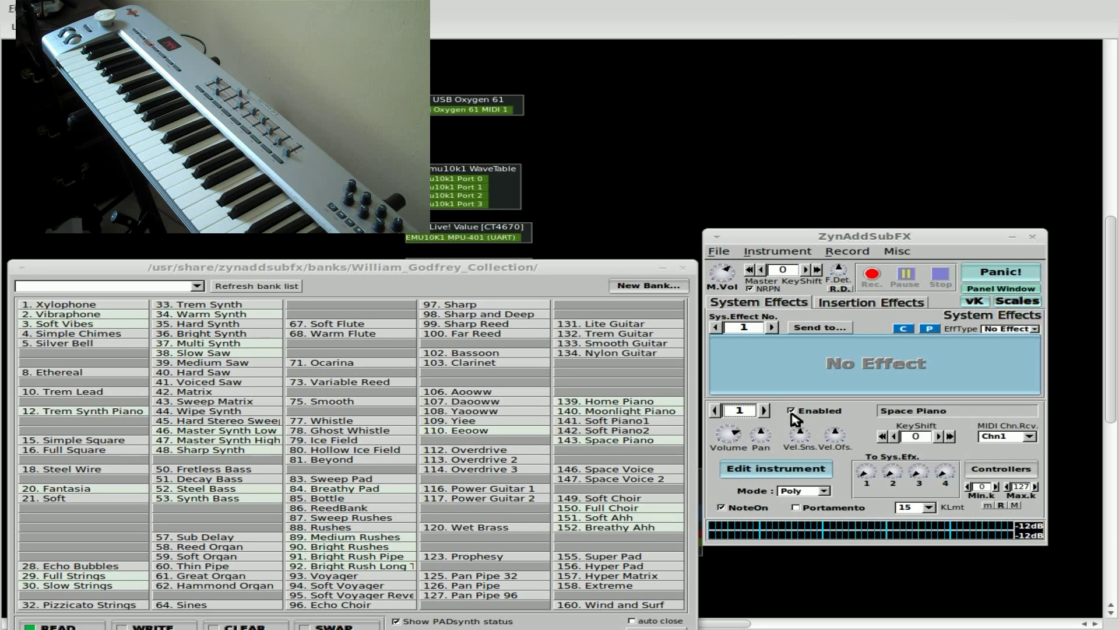
click(764, 411)
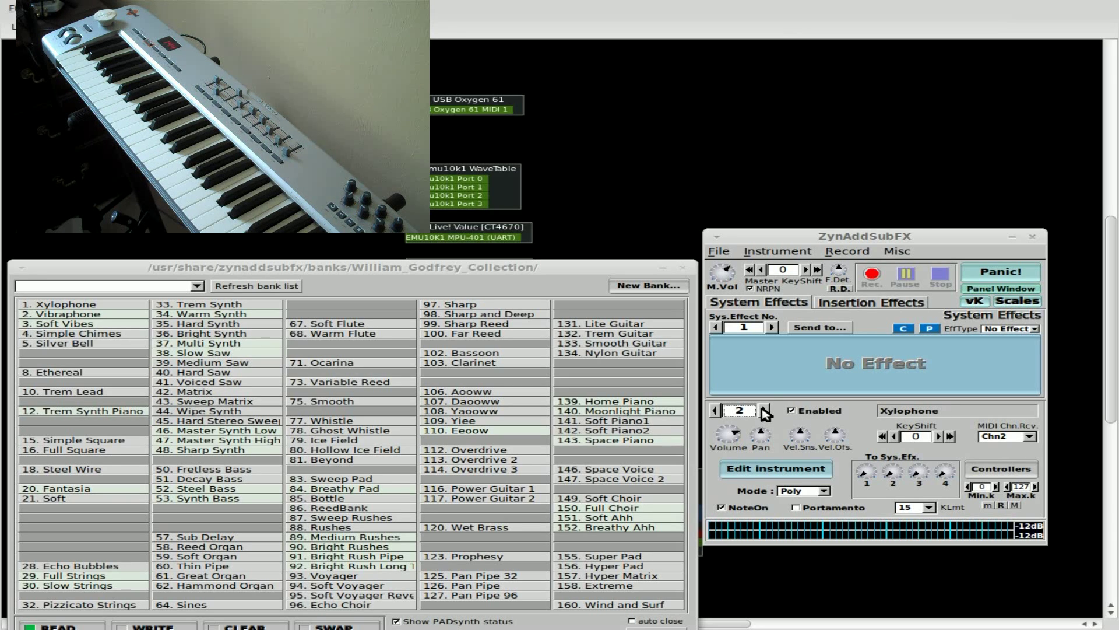
click(1034, 443)
click(1032, 431)
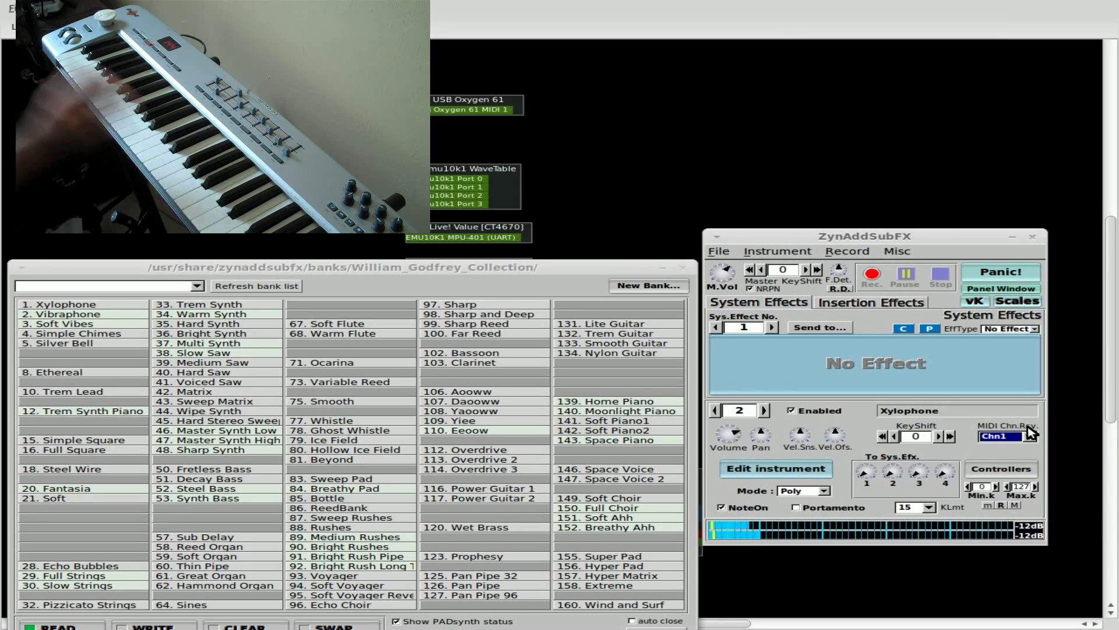
Step: Load 116. Power Guitar 1 into part 3 and set its MIDI receive channel to Chn1
click(764, 410)
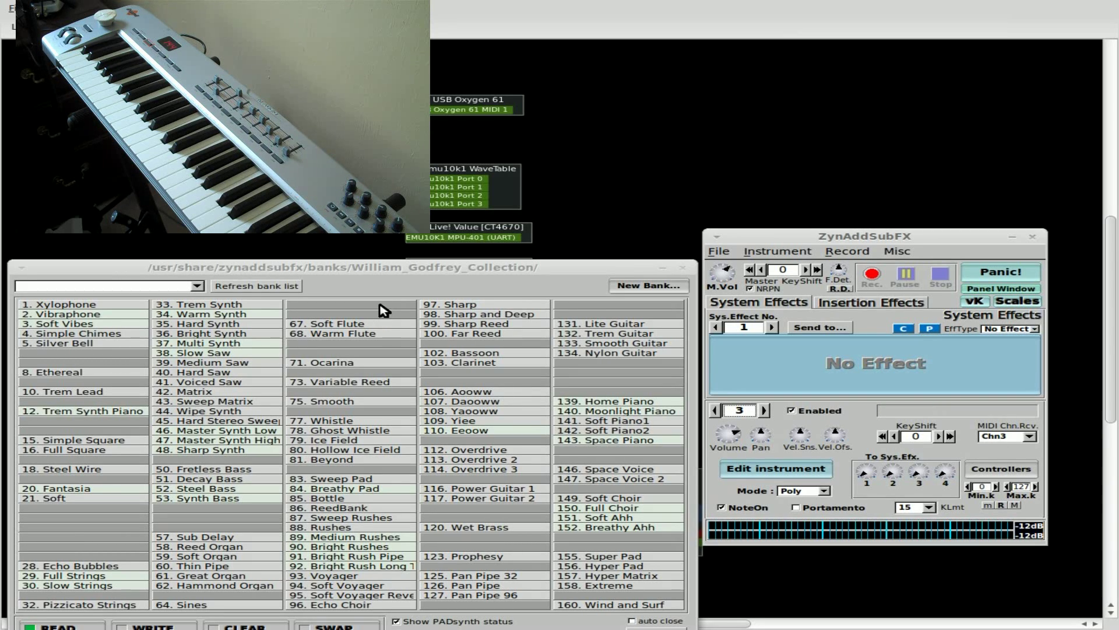
click(505, 489)
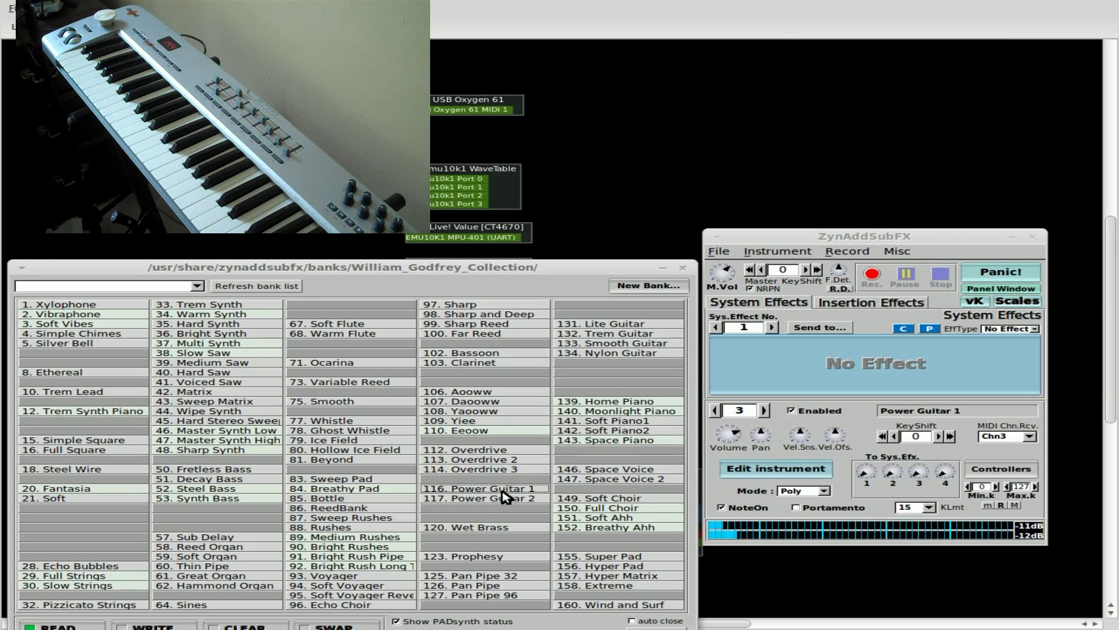
click(1029, 436)
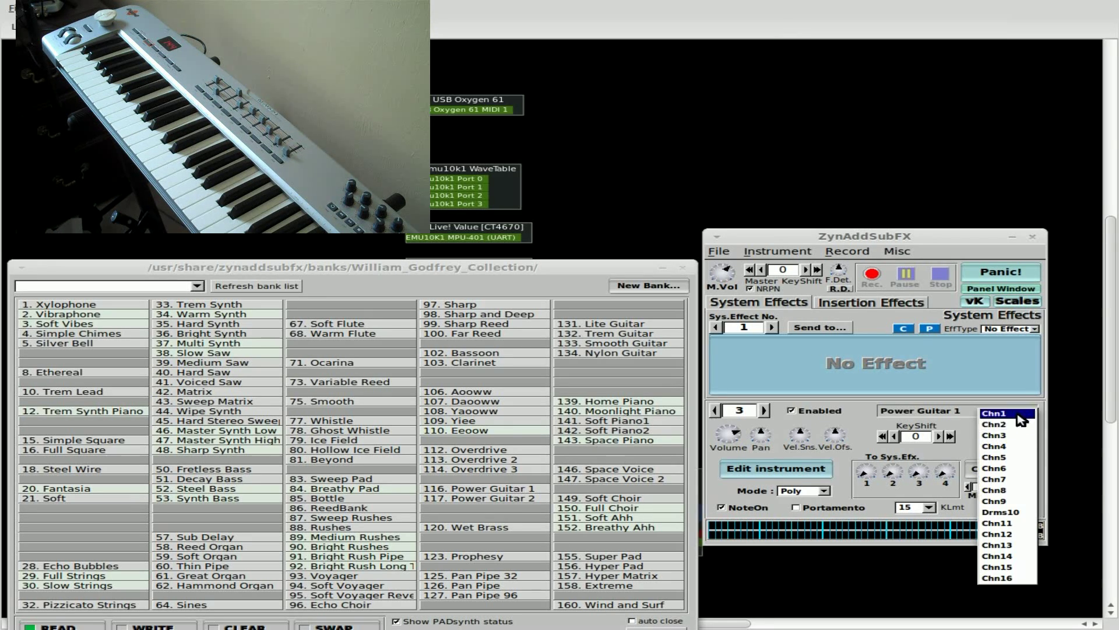
click(1025, 412)
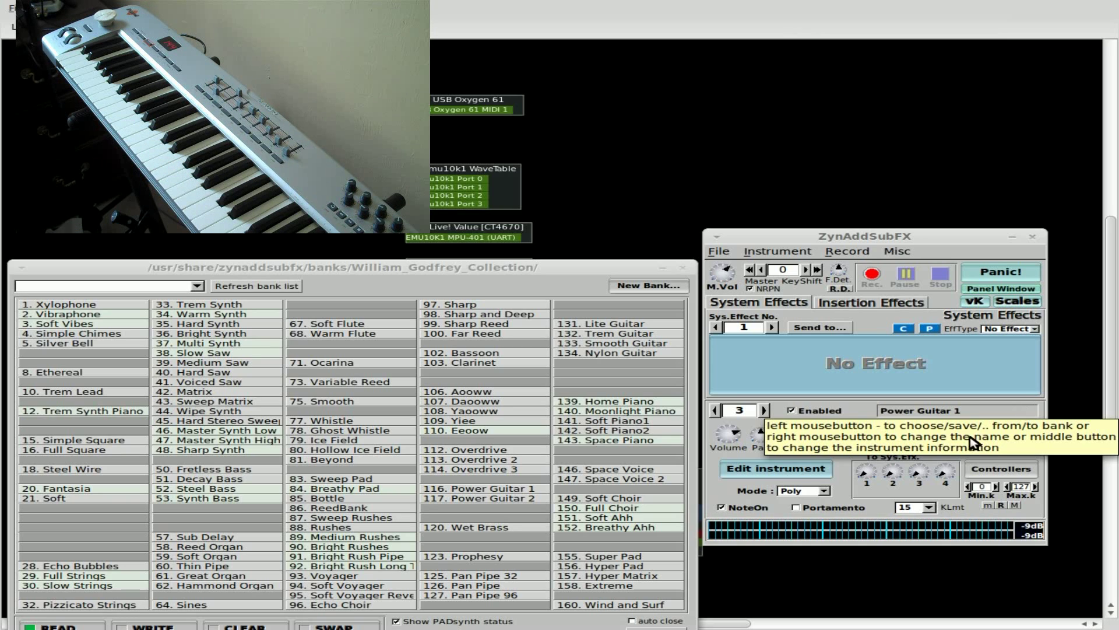
Step: Lower part 3's volume slightly and set its key shift to -24
mouse_move(730, 452)
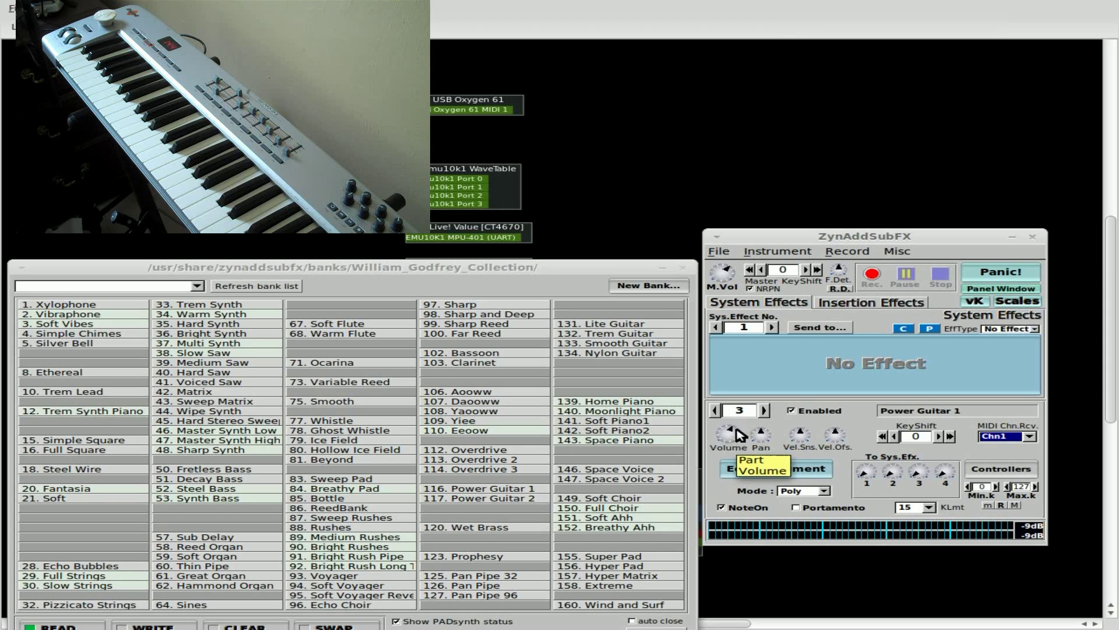
drag(735, 432, 728, 443)
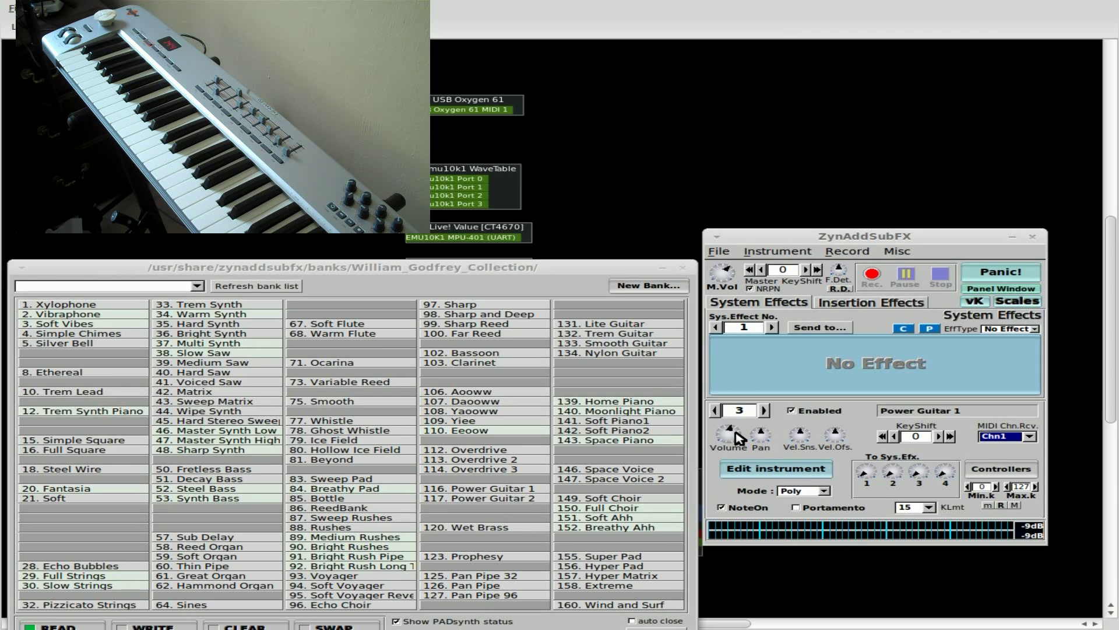
click(884, 437)
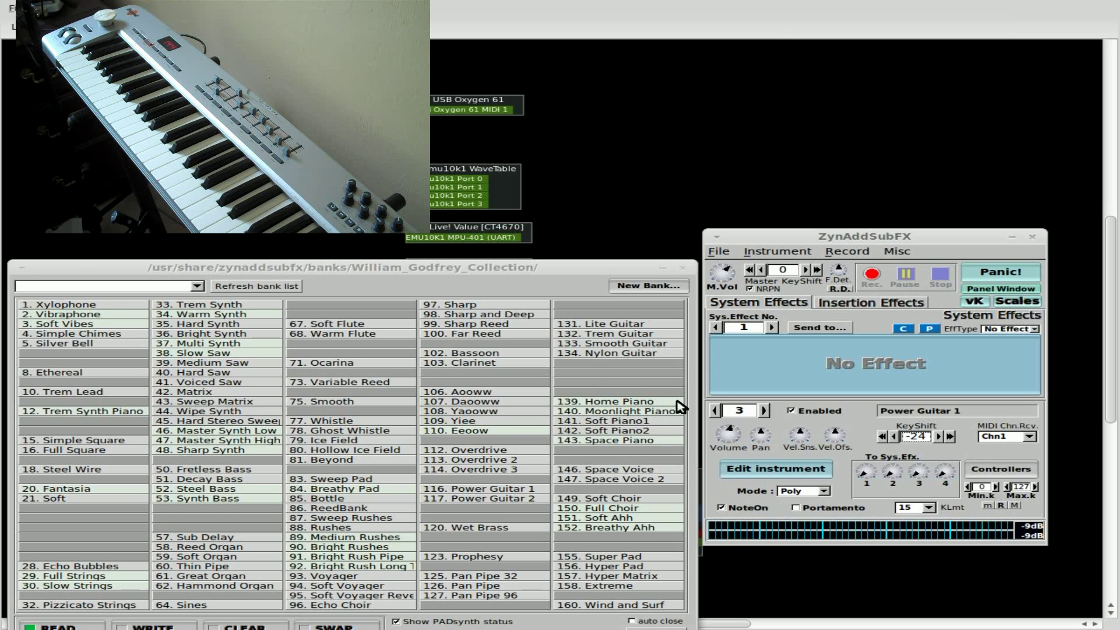
click(715, 411)
click(766, 410)
click(729, 252)
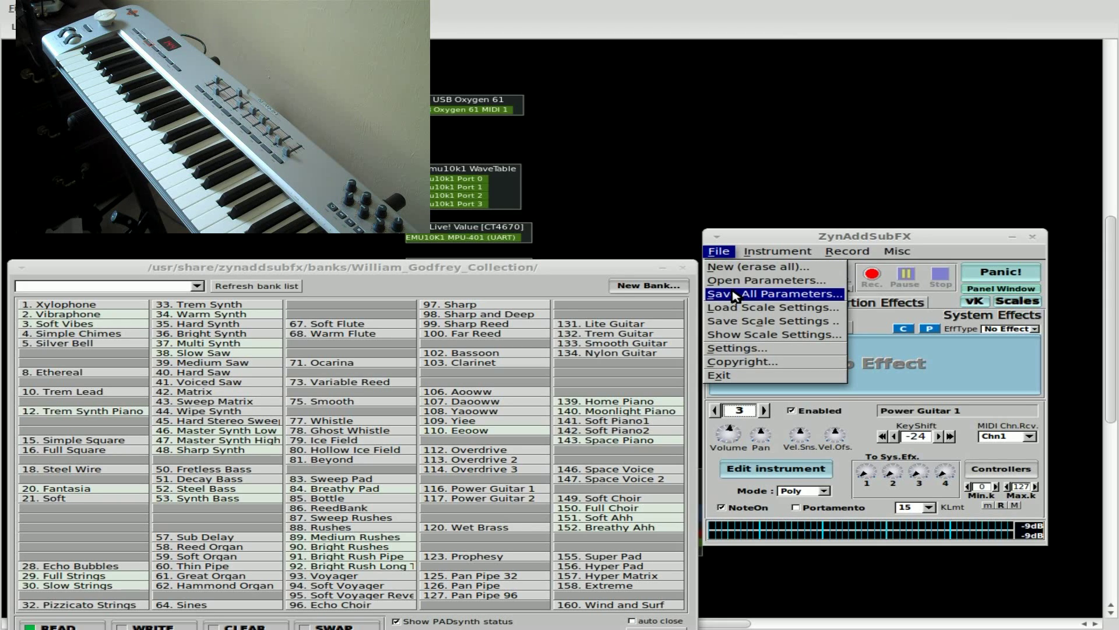
click(885, 272)
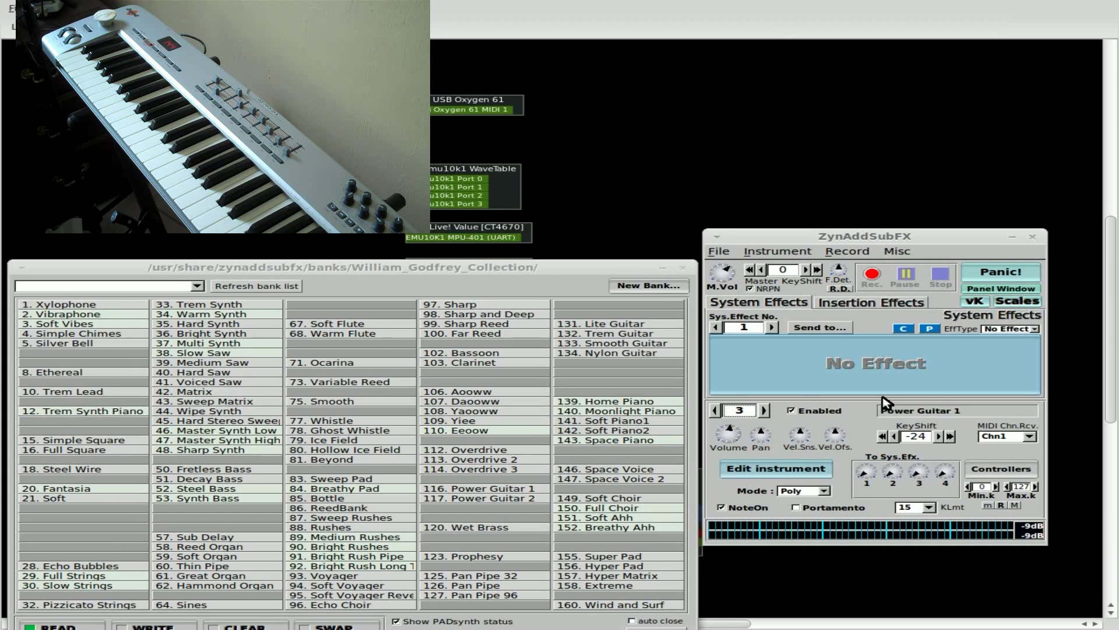
Step: Enable part 4, set its MIDI receive channel to Chn2 and load the 29. Full Strings instrument into it
click(764, 411)
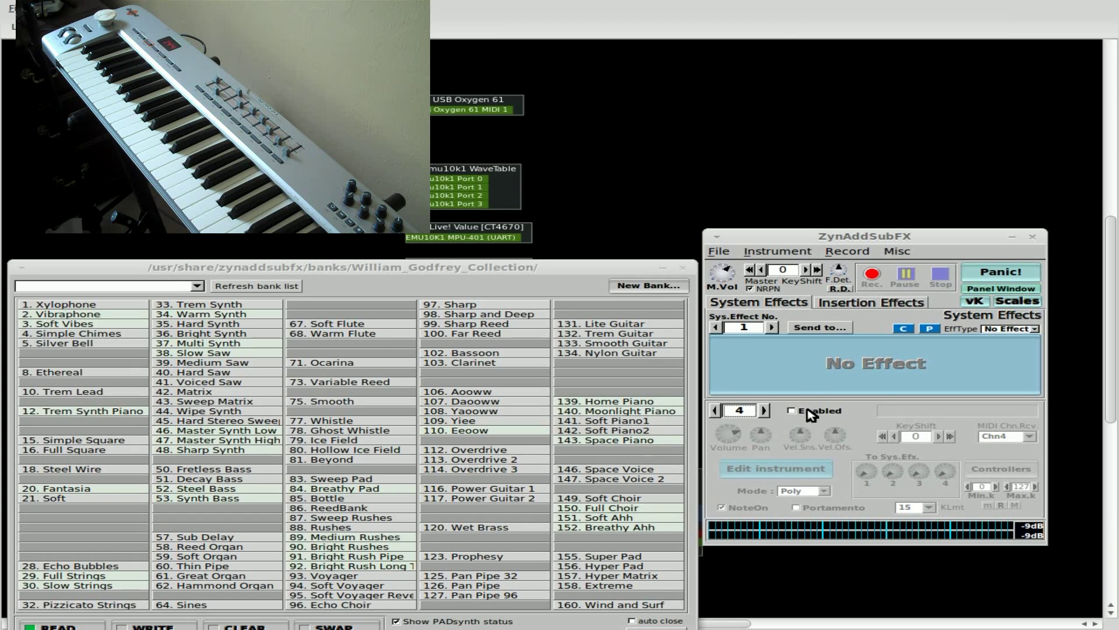
click(792, 410)
click(1035, 436)
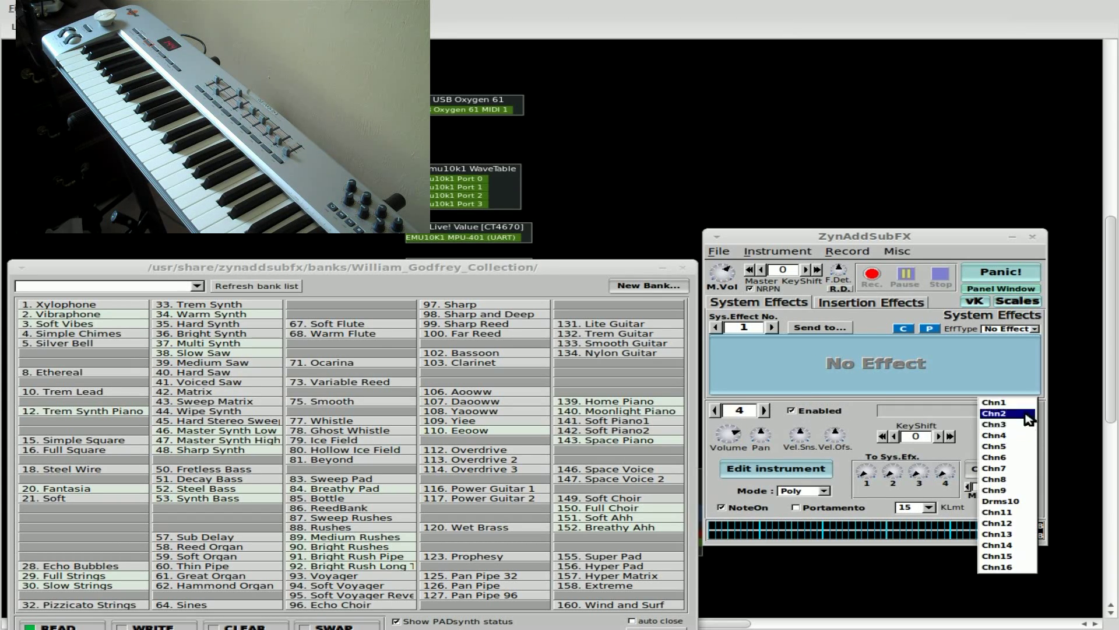
click(1026, 414)
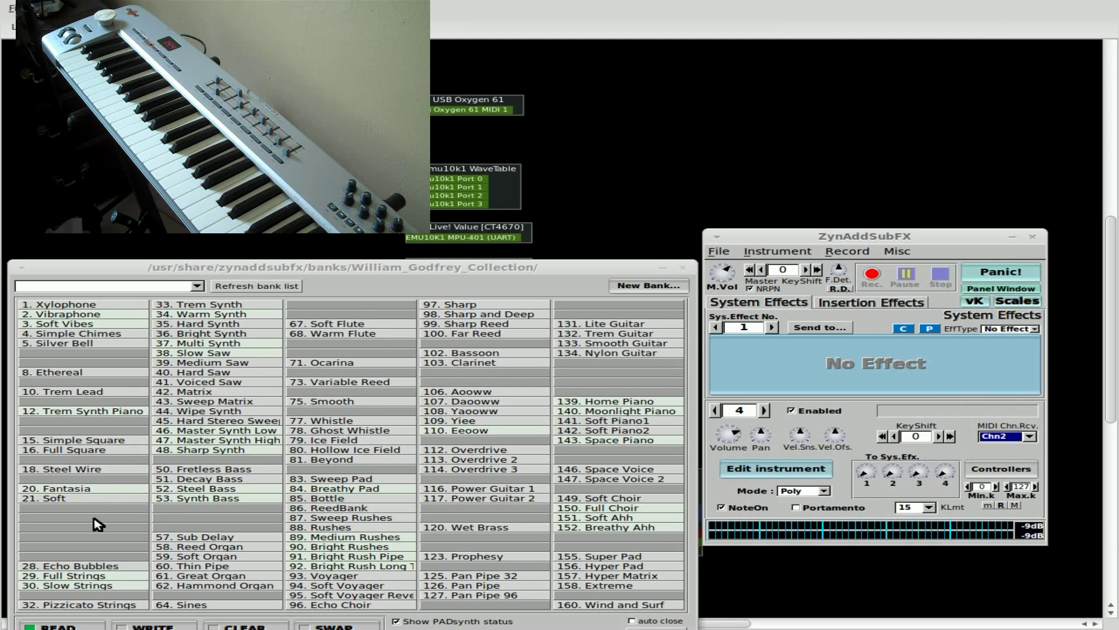
click(91, 578)
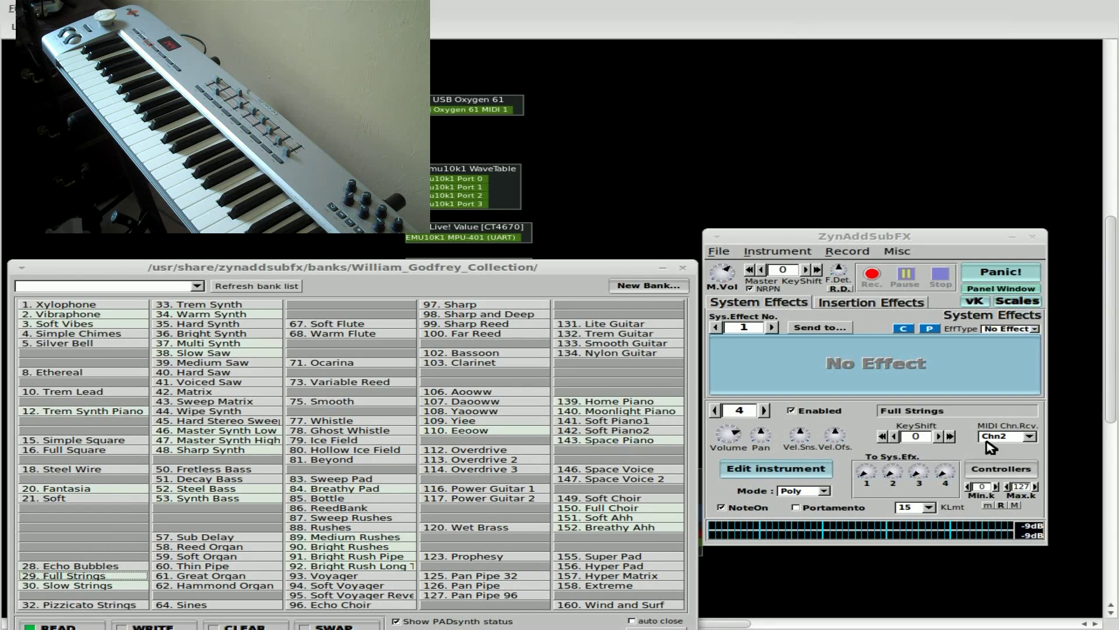
click(1030, 437)
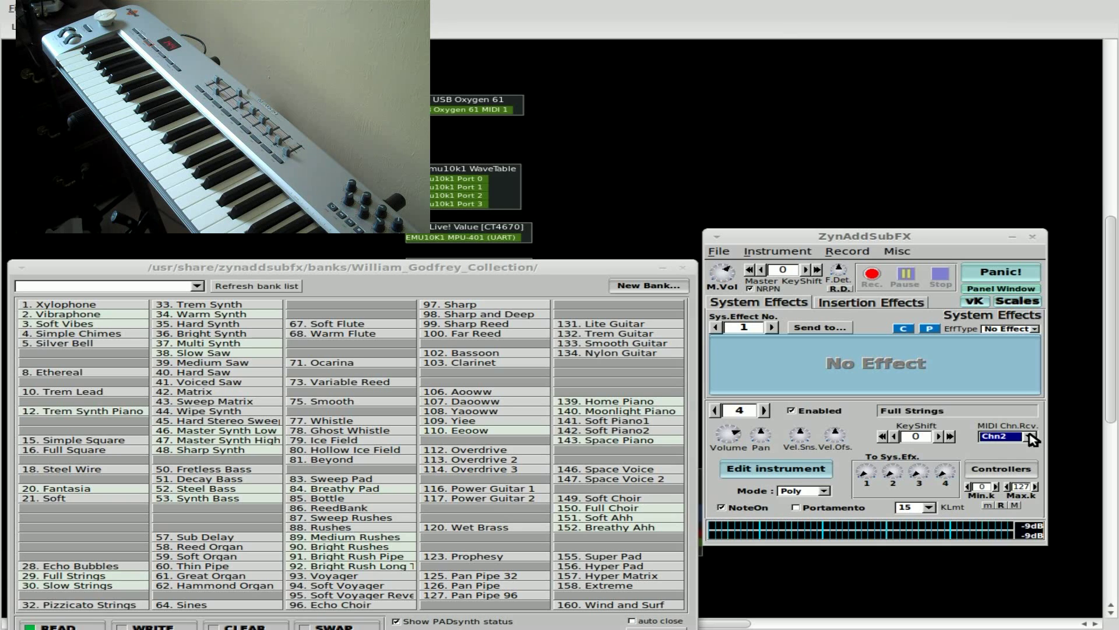
click(1030, 437)
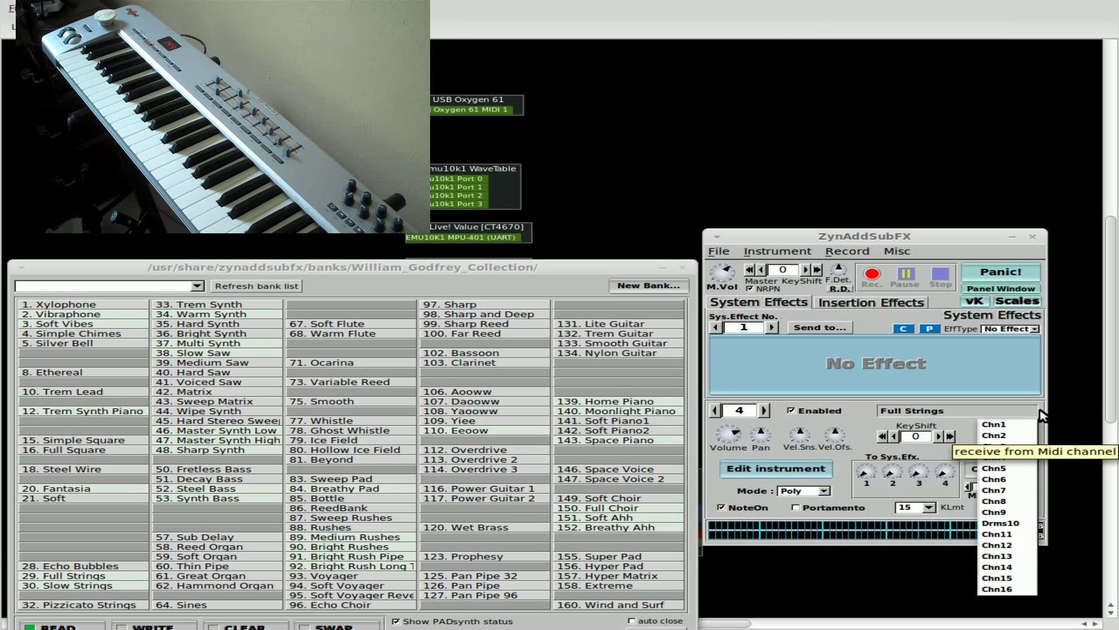
click(1045, 415)
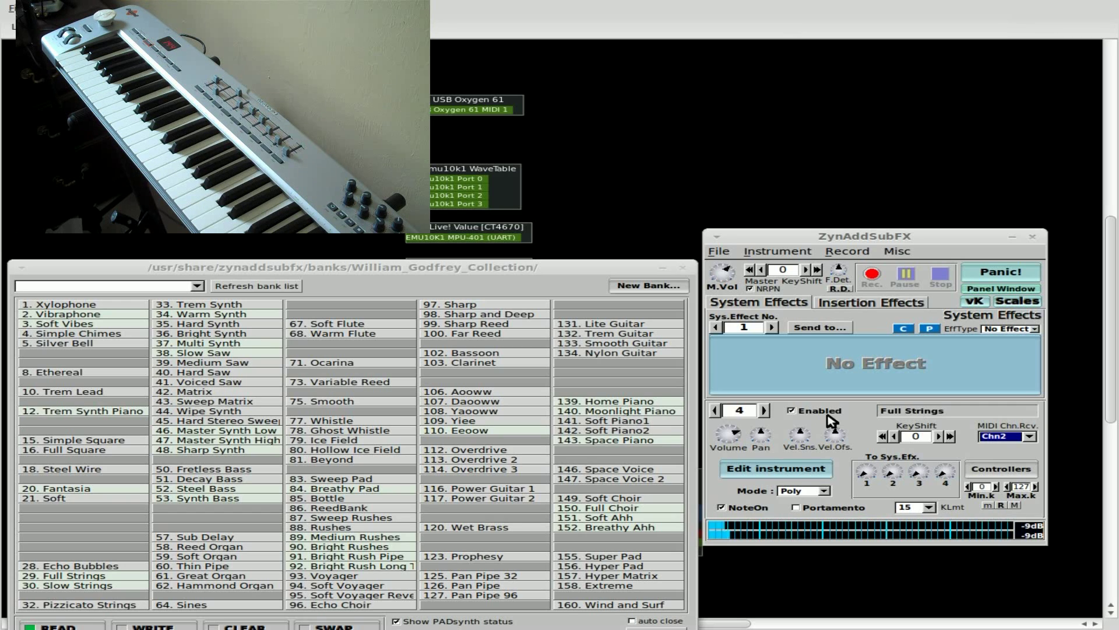
Step: Set up part 5 as enabled on MIDI receive channel Chn2, with the 77. Whistle instrument and a key shift of 24
click(764, 411)
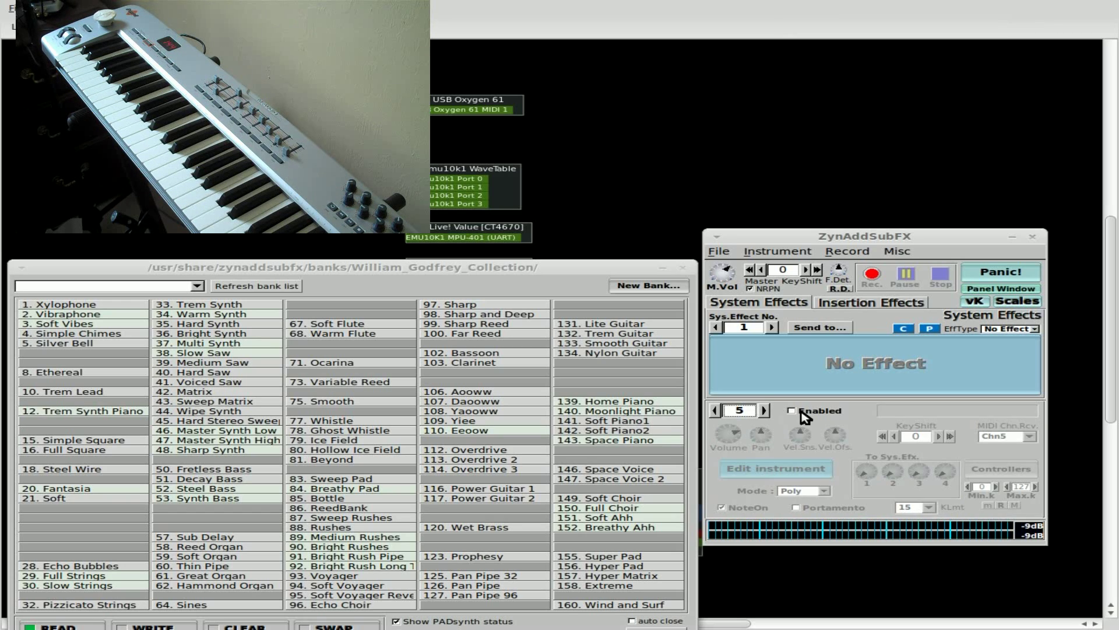
click(792, 410)
click(1032, 438)
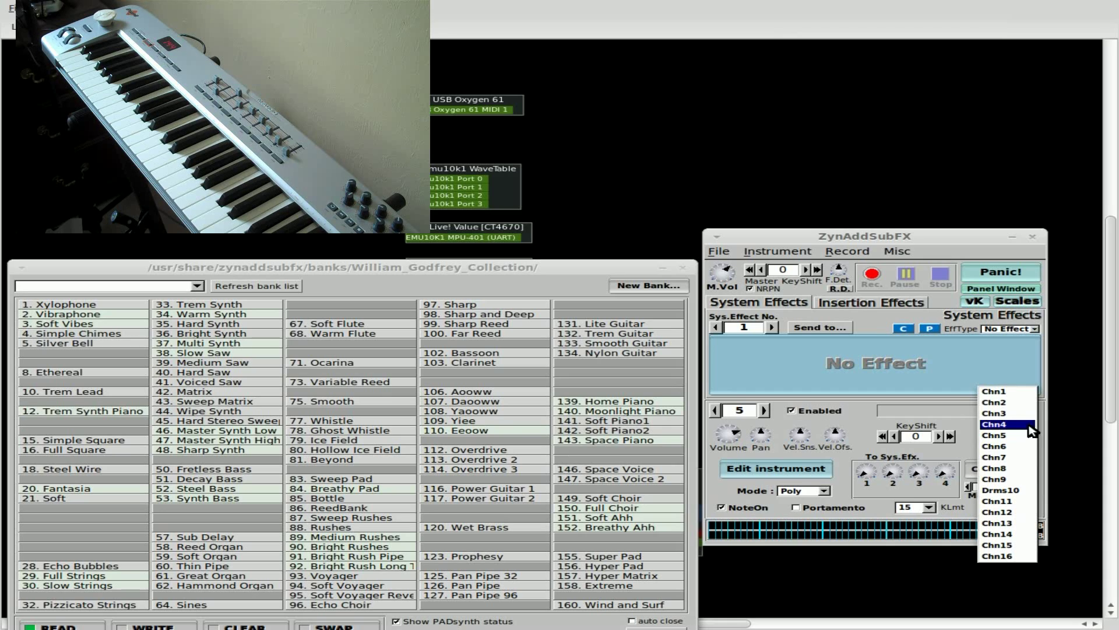
click(1007, 402)
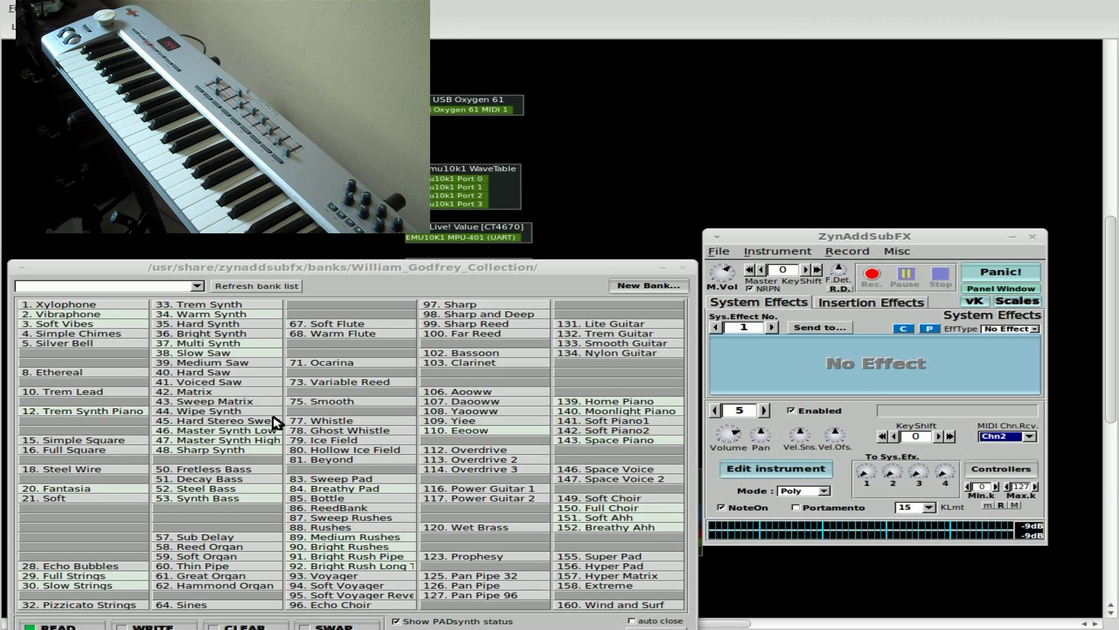
click(392, 420)
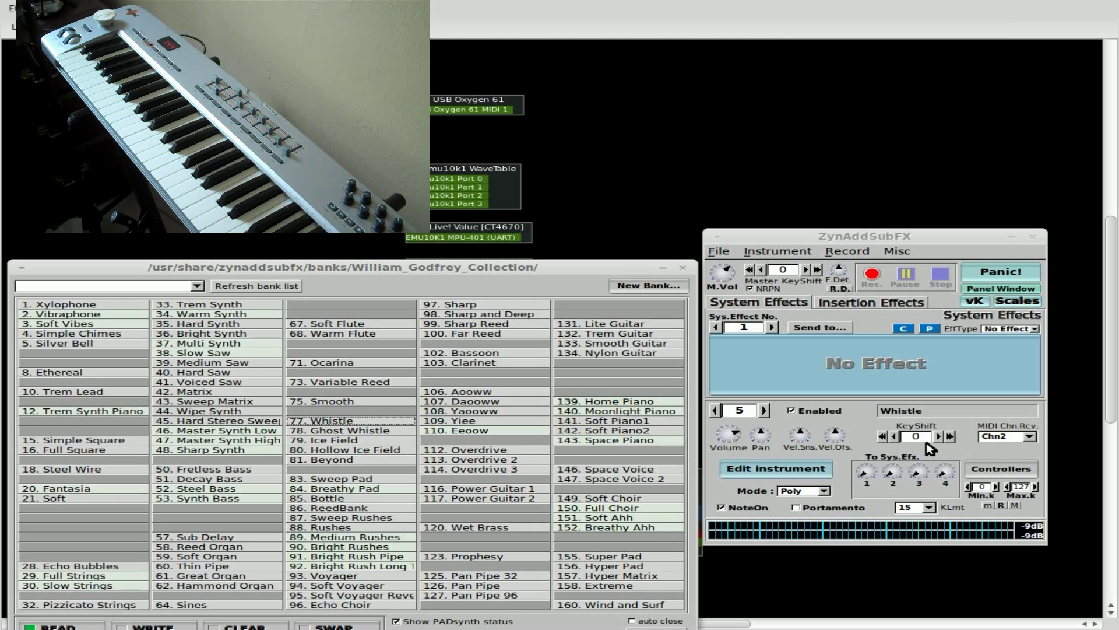
click(949, 436)
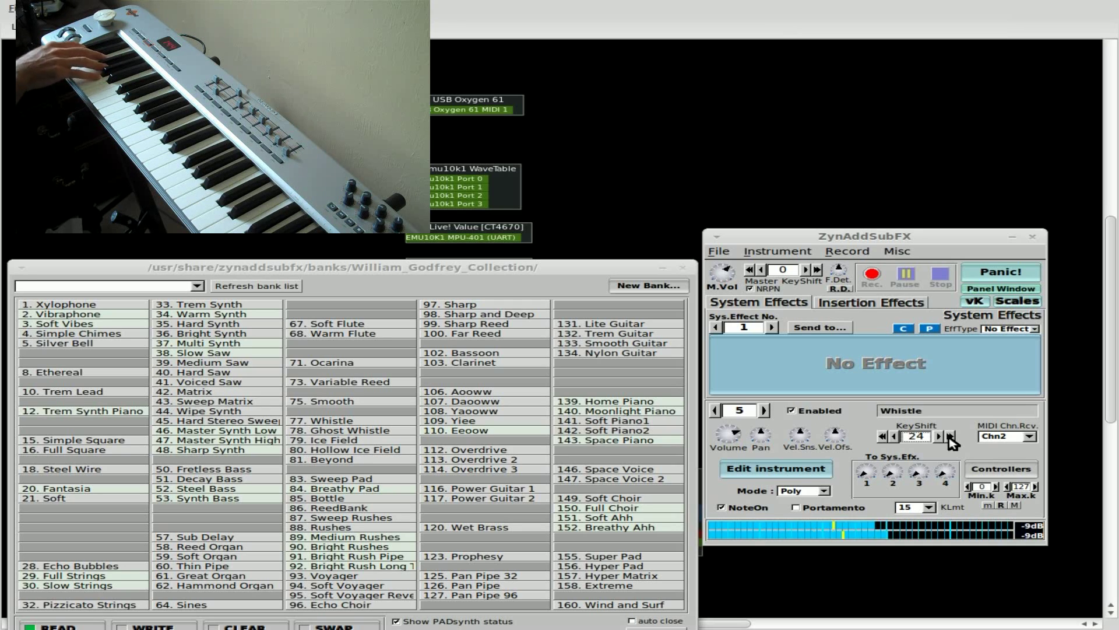
Step: Lower the volume of part 4 (Full Strings) slightly
click(715, 411)
drag(736, 446, 729, 464)
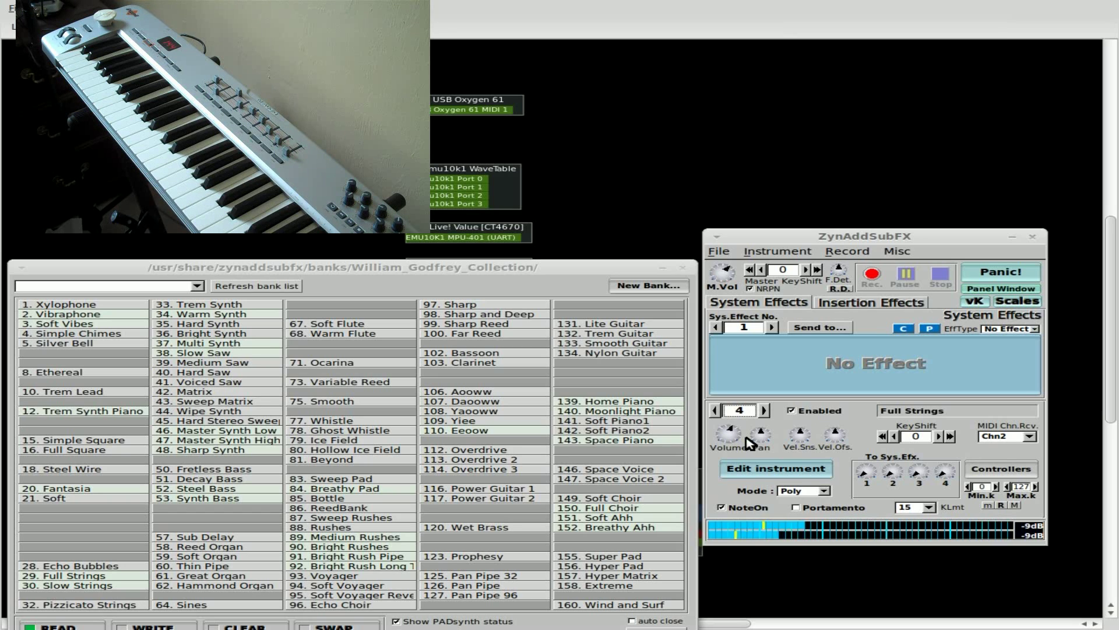
Step: Open the virtual keyboard, place it over the instrument bank window and play several test notes on Chn1
click(974, 301)
drag(204, 7, 258, 347)
click(90, 389)
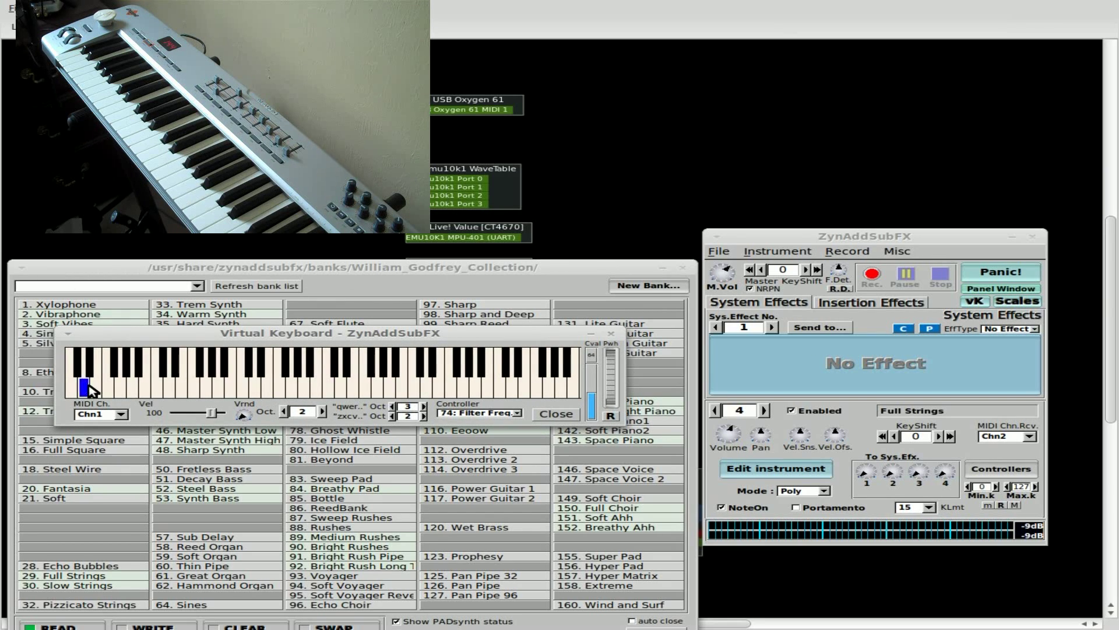
click(295, 388)
click(304, 388)
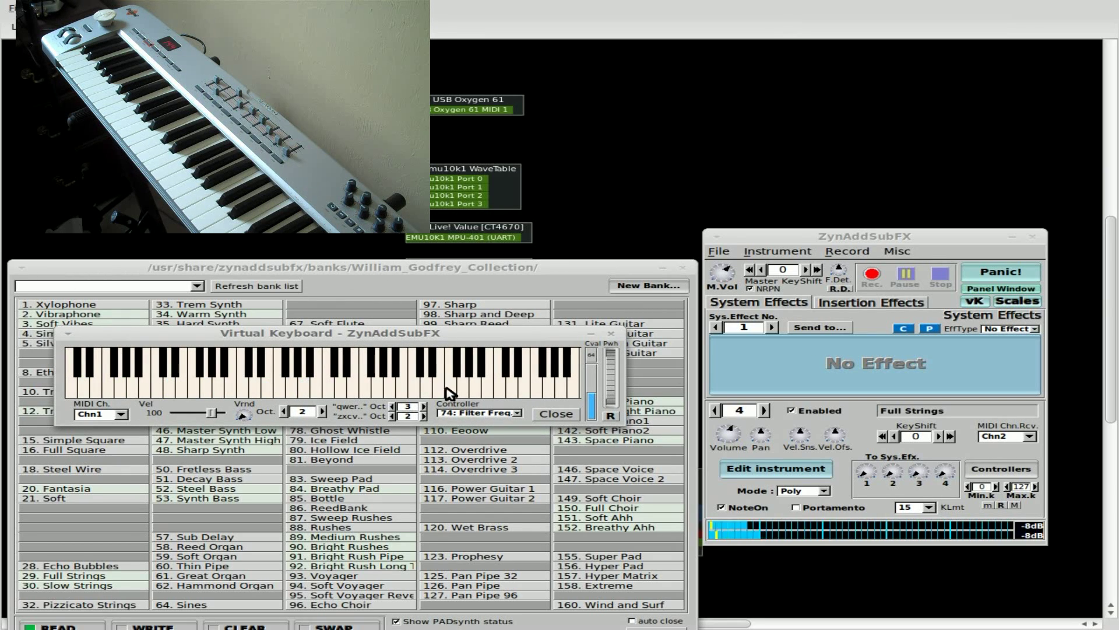
click(415, 388)
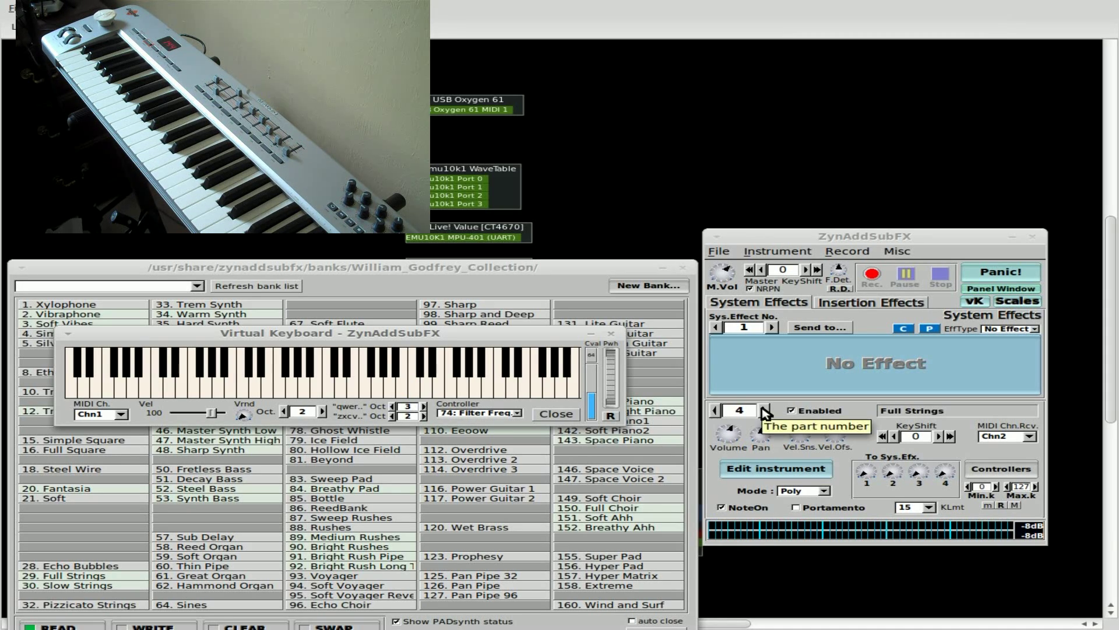
Step: Switch the virtual keyboard's MIDI channel to Chn2 and play a test note
click(128, 415)
click(114, 426)
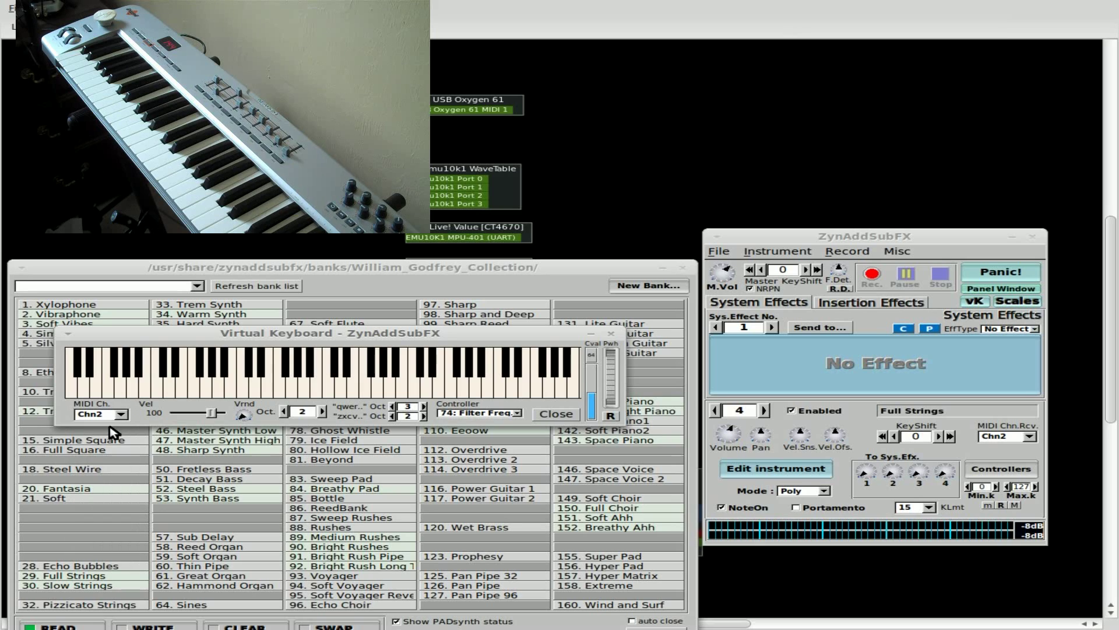
click(181, 386)
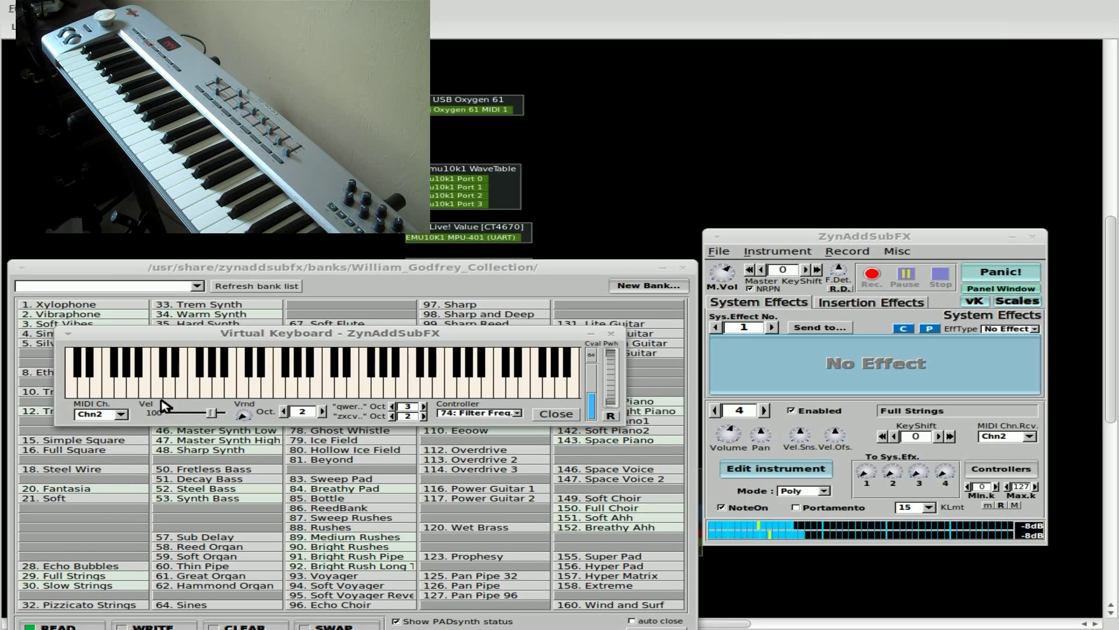
Step: Return the virtual keyboard to MIDI channel Chn1 and play notes to hear its layered instruments
click(121, 415)
click(102, 402)
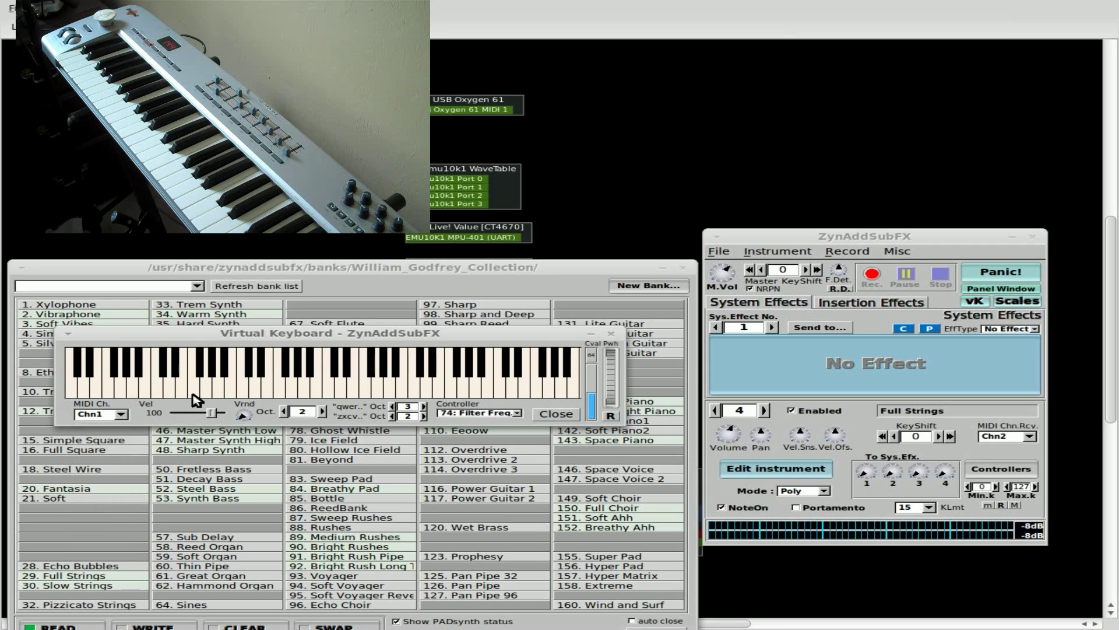
click(196, 396)
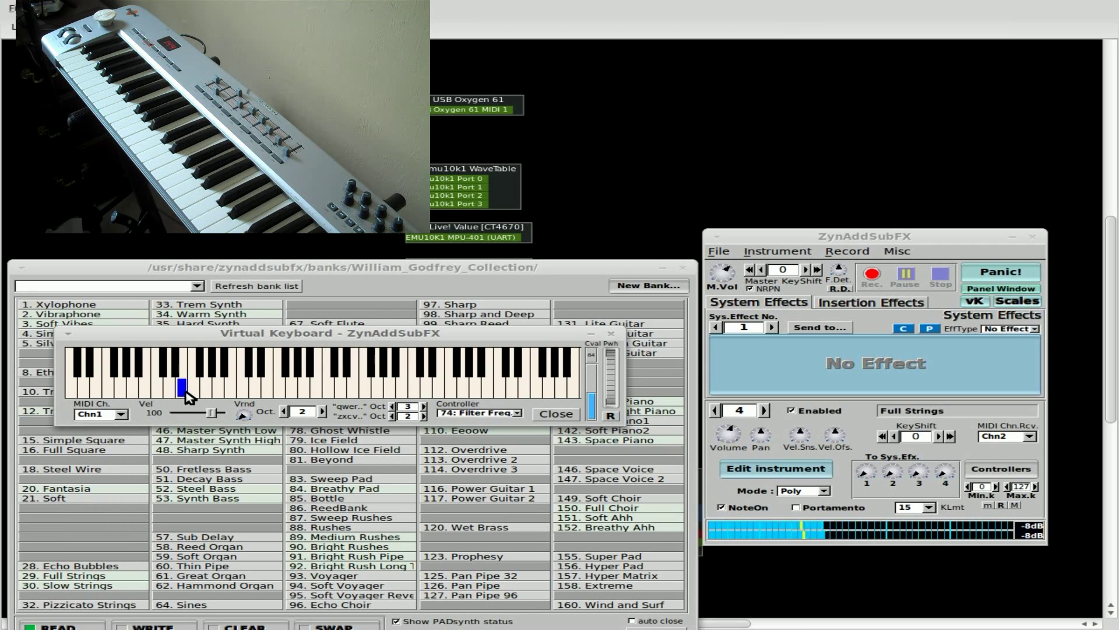
click(176, 372)
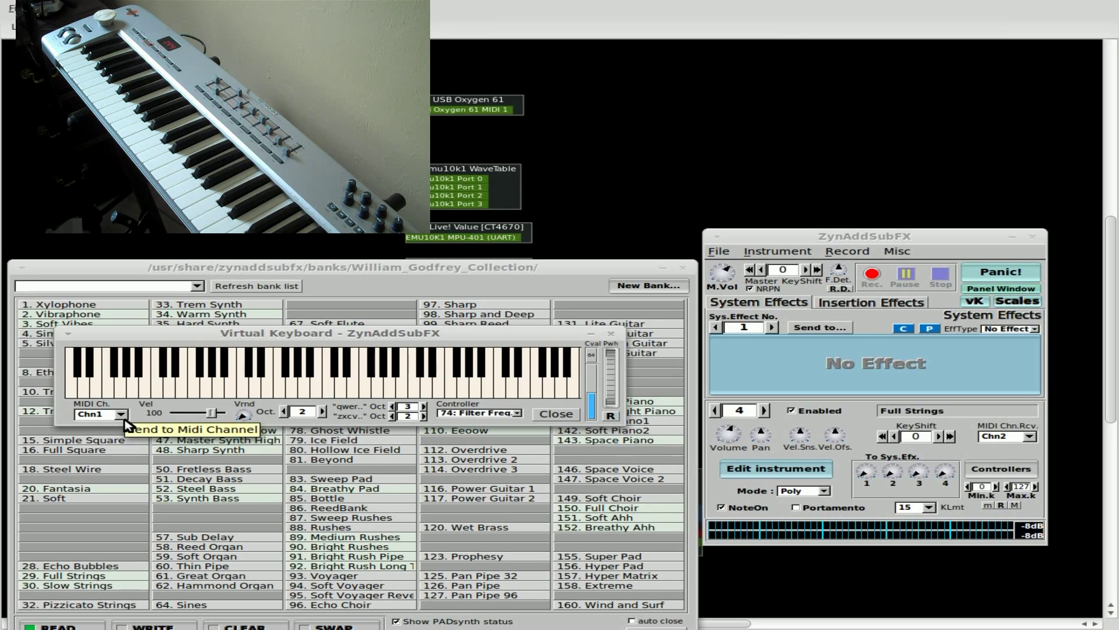
click(719, 251)
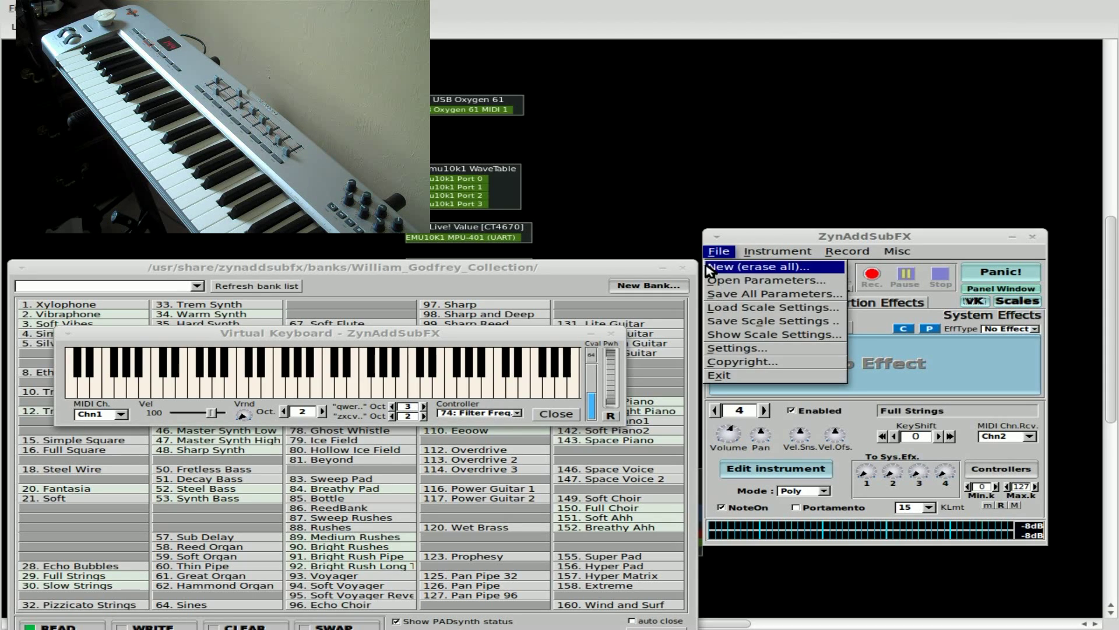
click(787, 241)
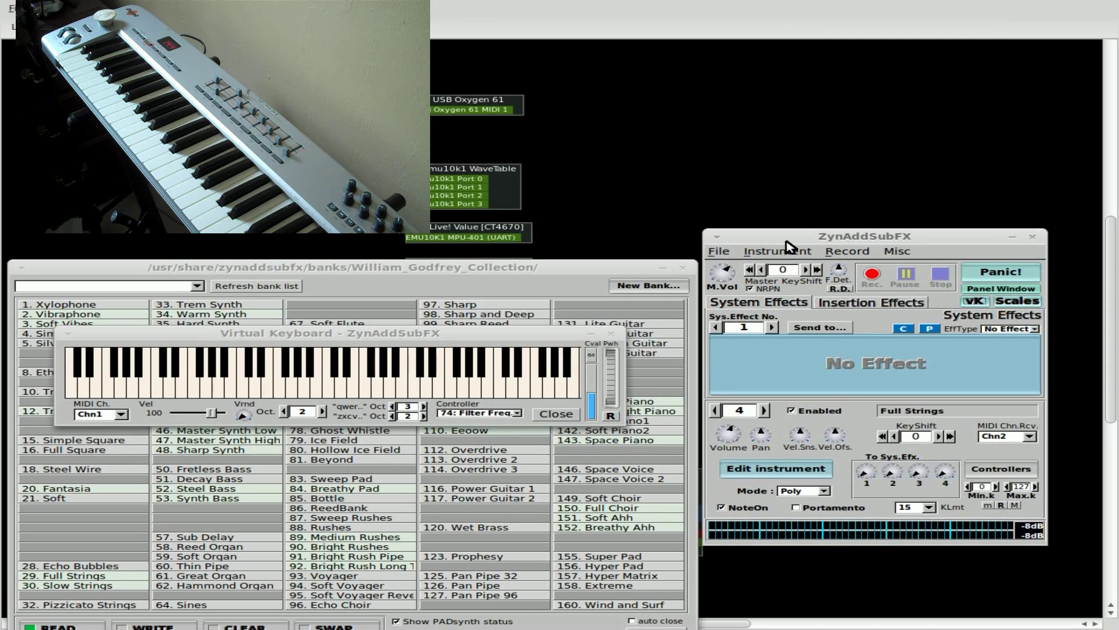